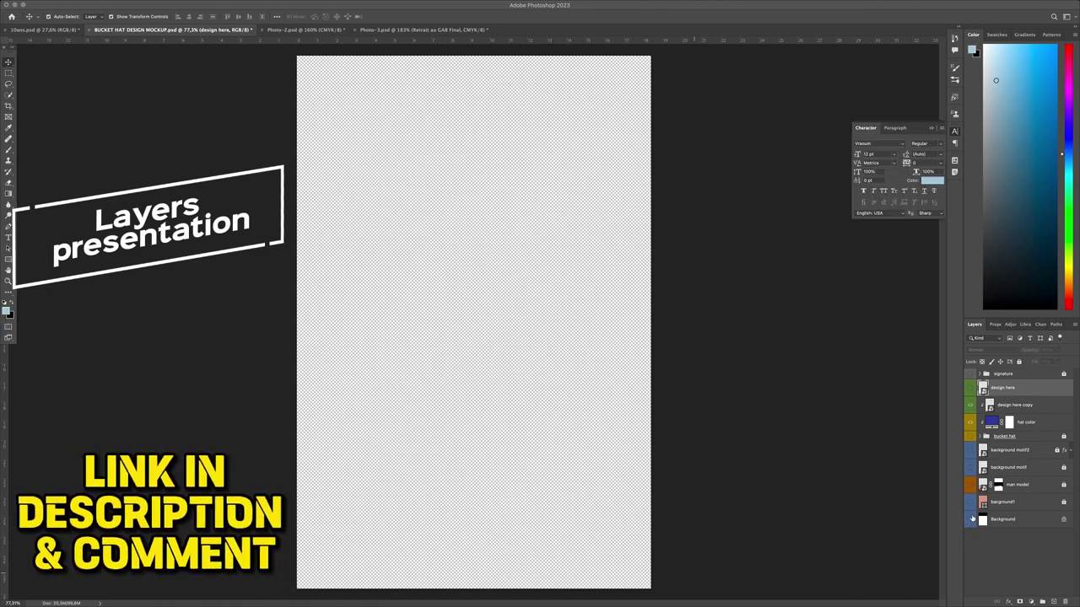
Step: Turn on visibility for the hidden mockup layers, from Background and the man model up through bucket hat, design here and signature
drag(970, 519, 968, 507)
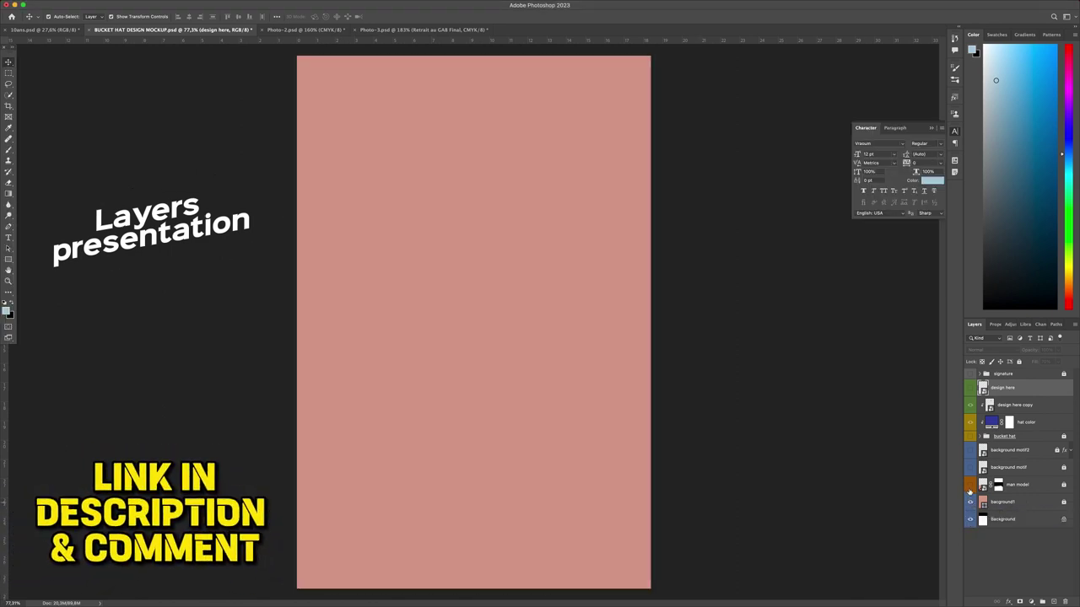
click(970, 485)
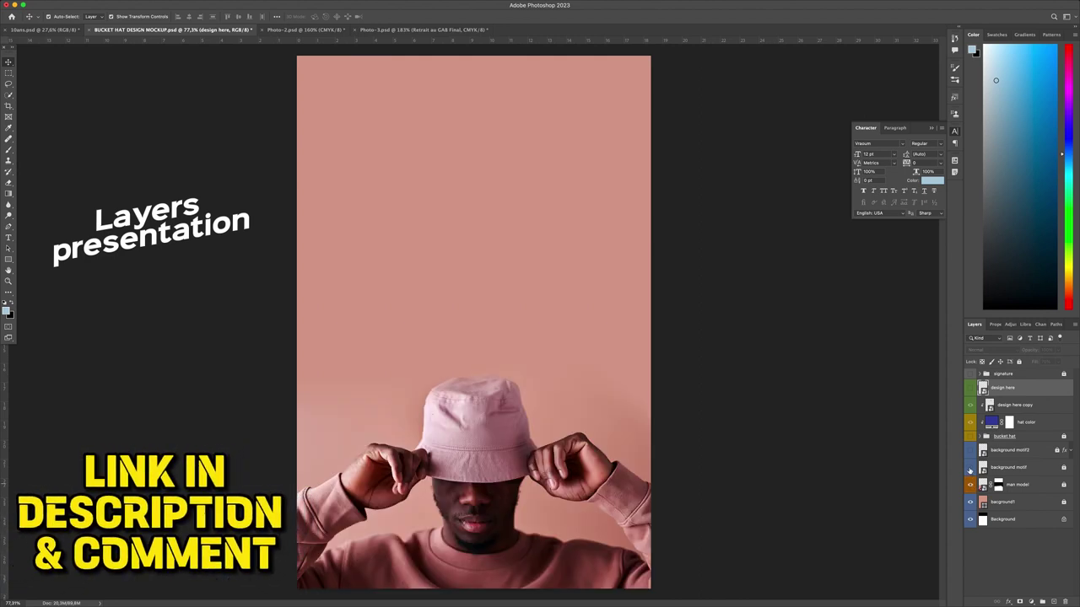
click(970, 467)
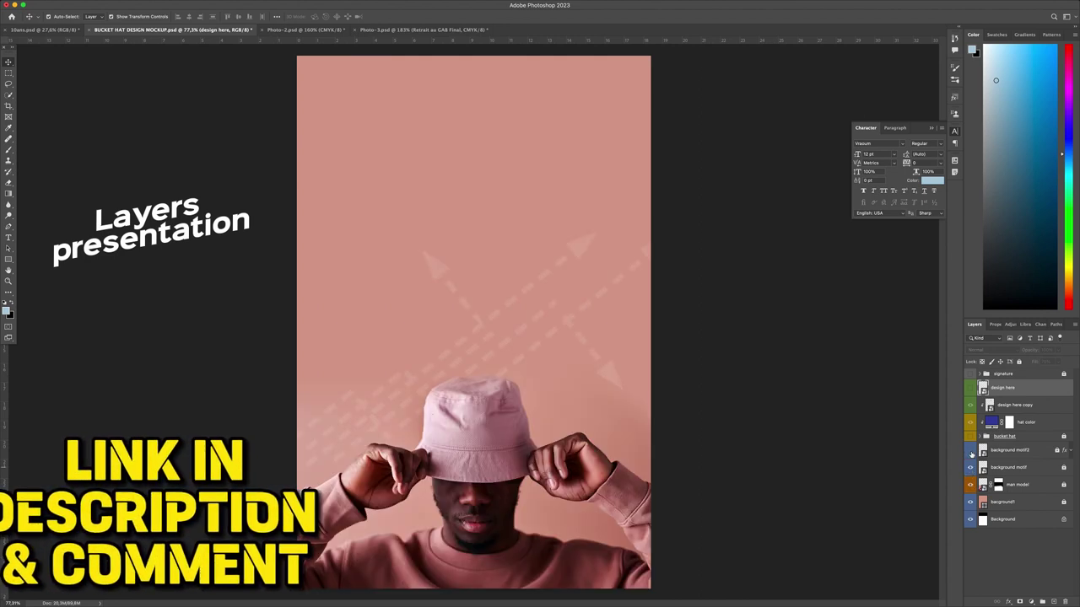
click(970, 451)
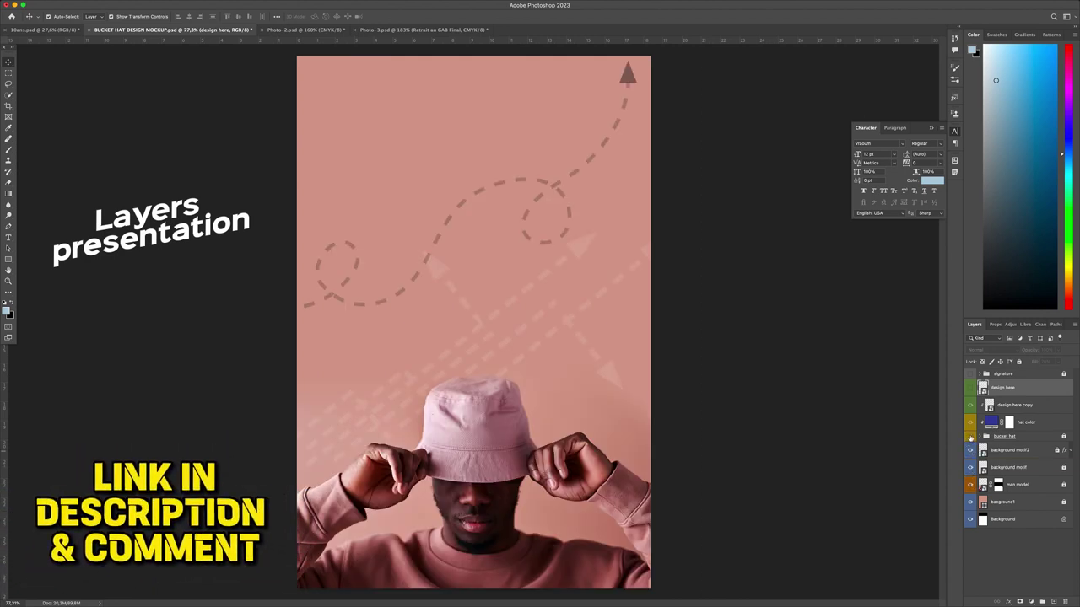
click(970, 437)
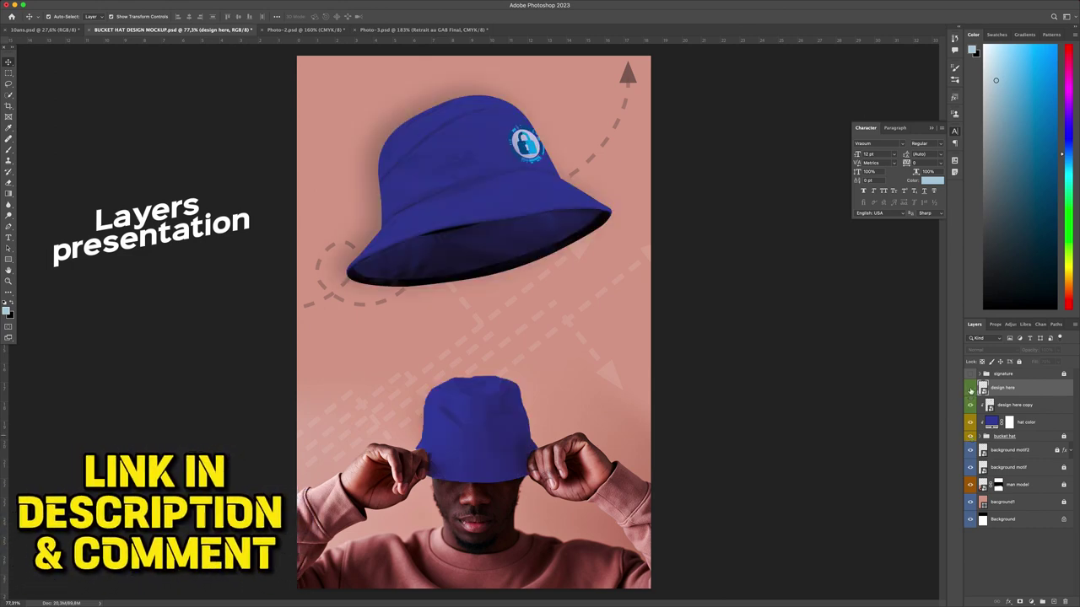
click(970, 388)
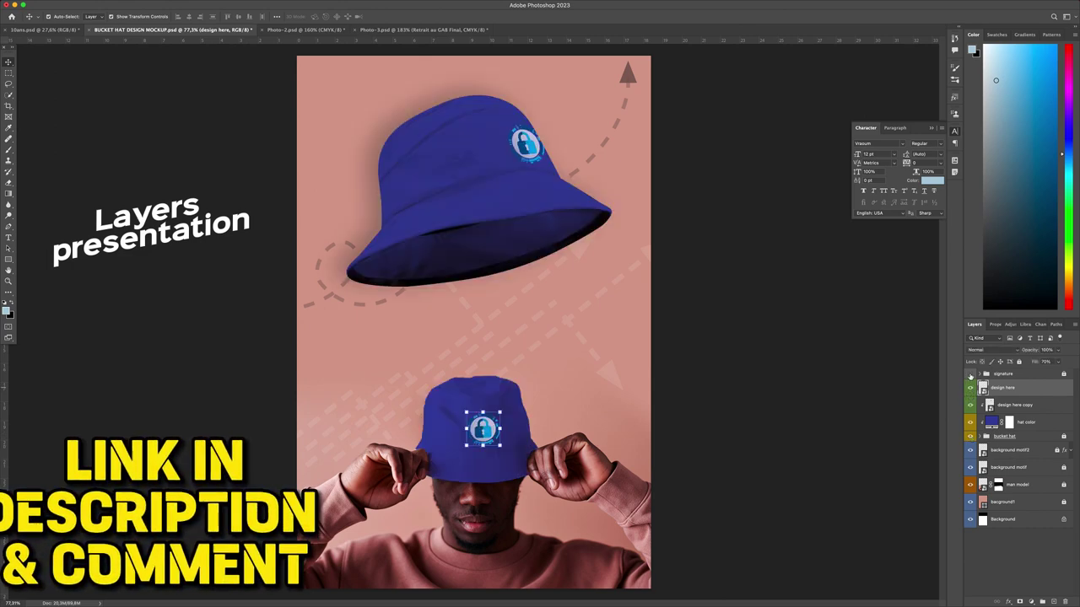
click(970, 373)
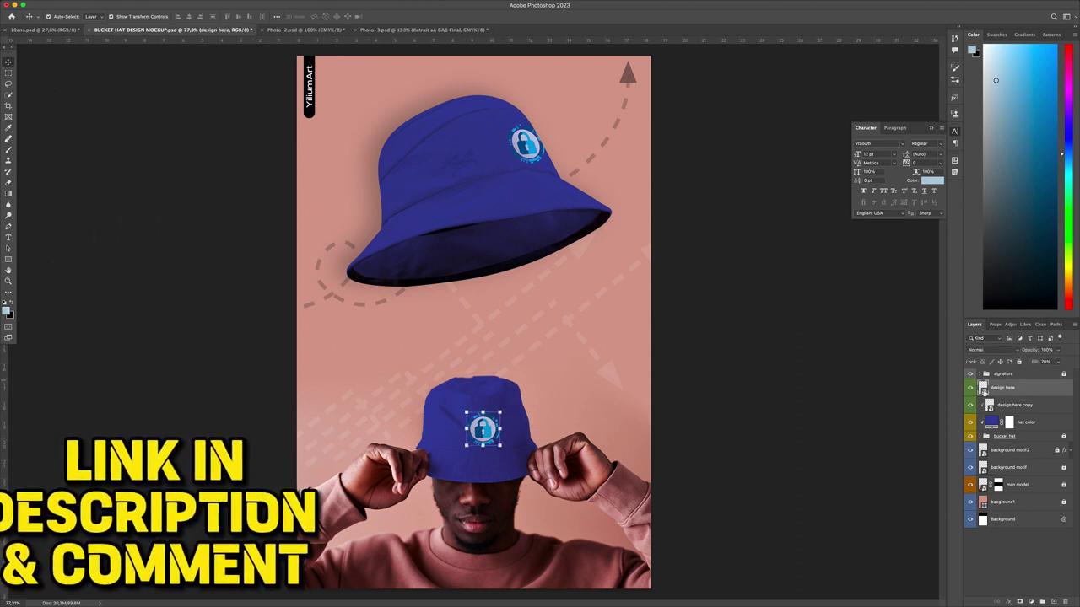
Step: In the design here smart object, replace the visible padlock image with the three HAPPY text layers and return to the mockup
double_click(983, 389)
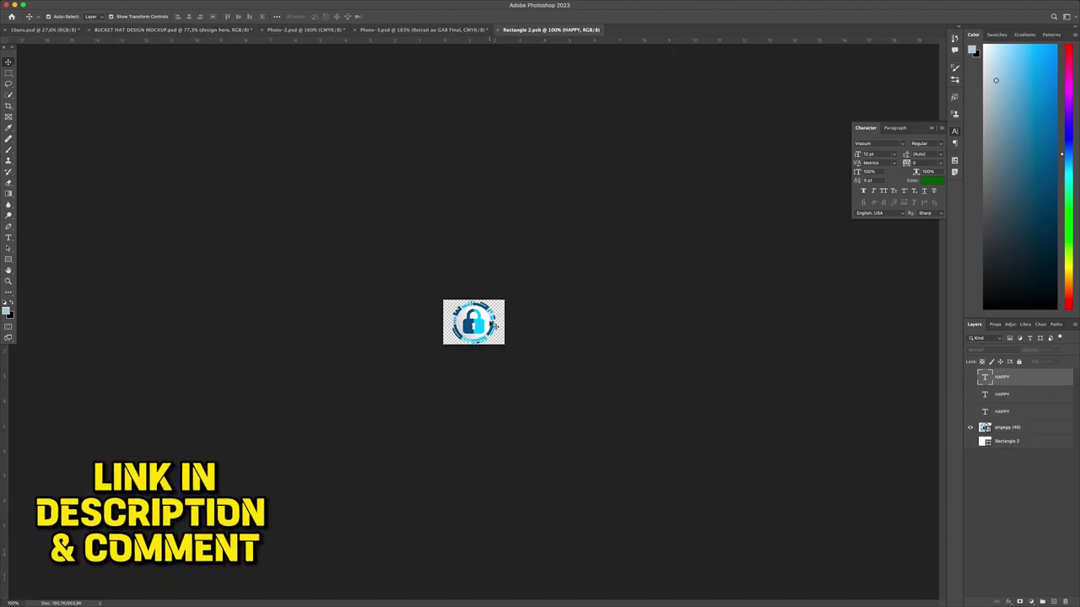
scroll(495, 327, up, 5)
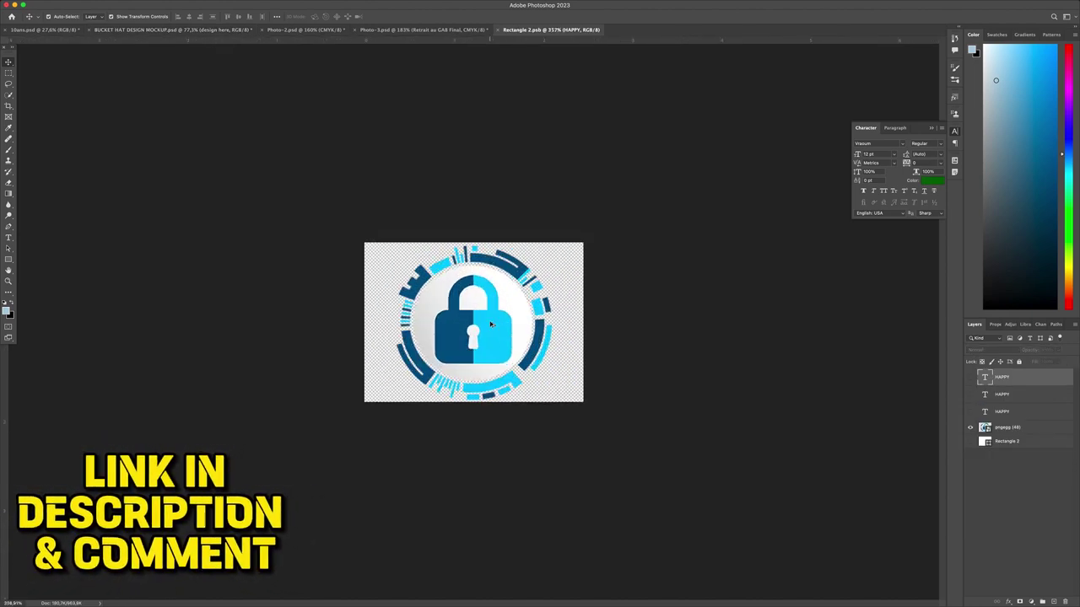
scroll(490, 324, up, 1)
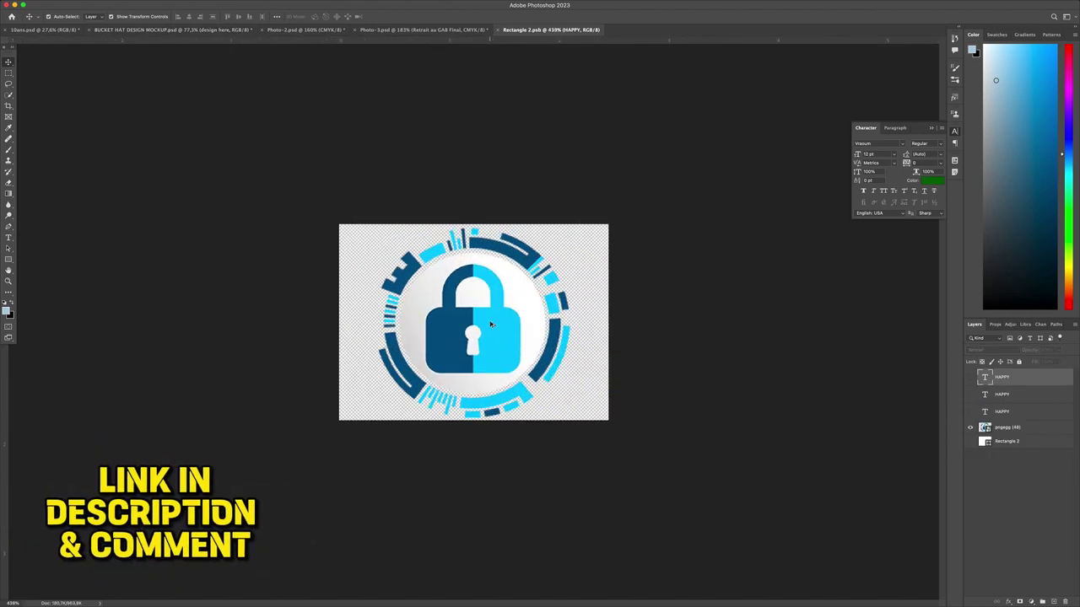
click(971, 428)
click(971, 377)
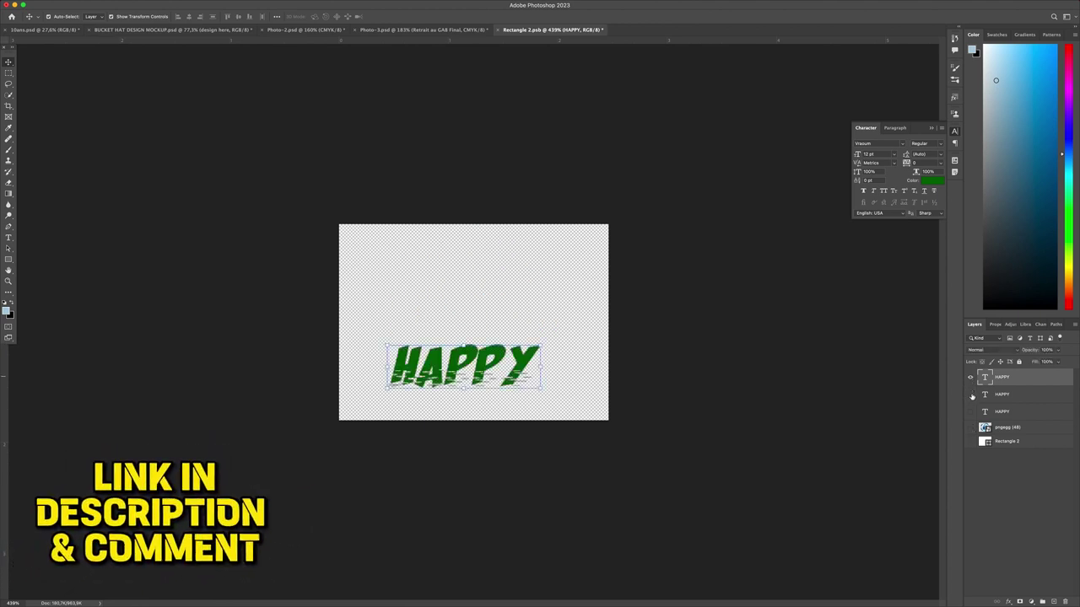
click(971, 394)
click(971, 410)
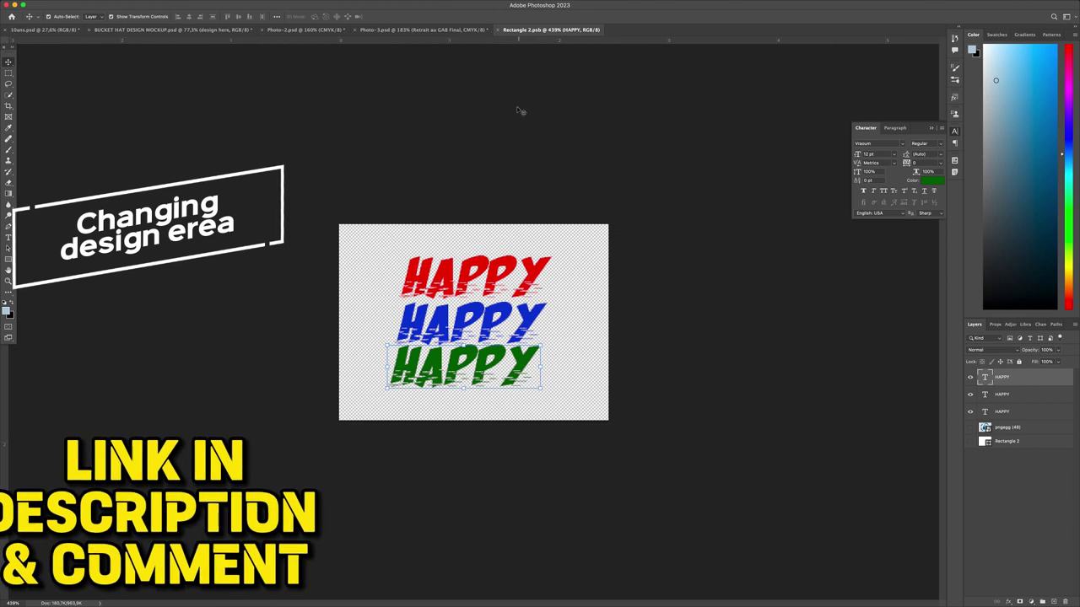
click(496, 31)
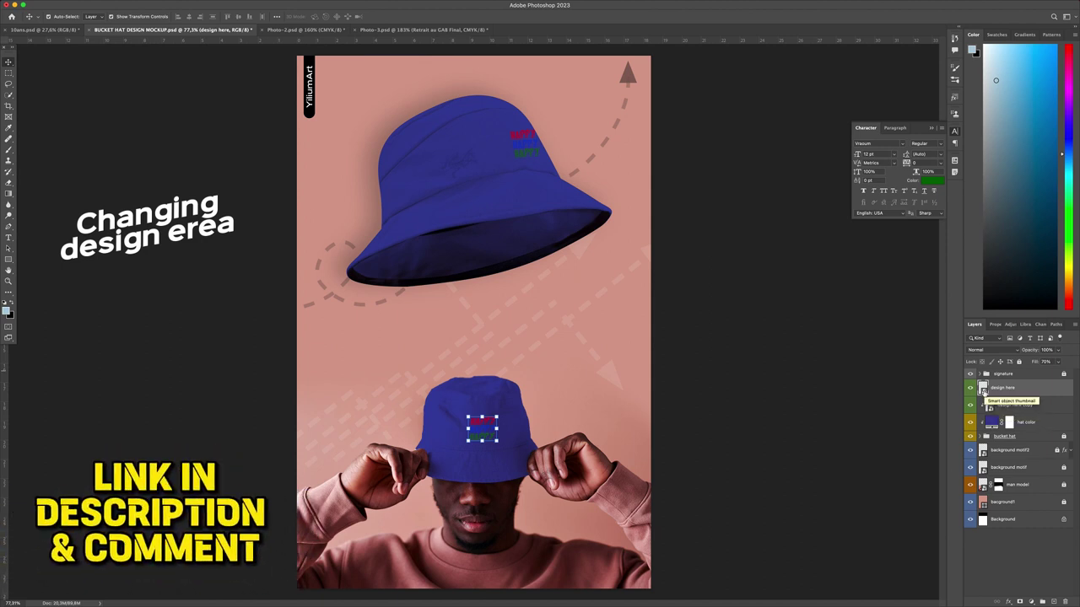
Step: Reopen the design here smart object and group its three HAPPY text layers
double_click(982, 392)
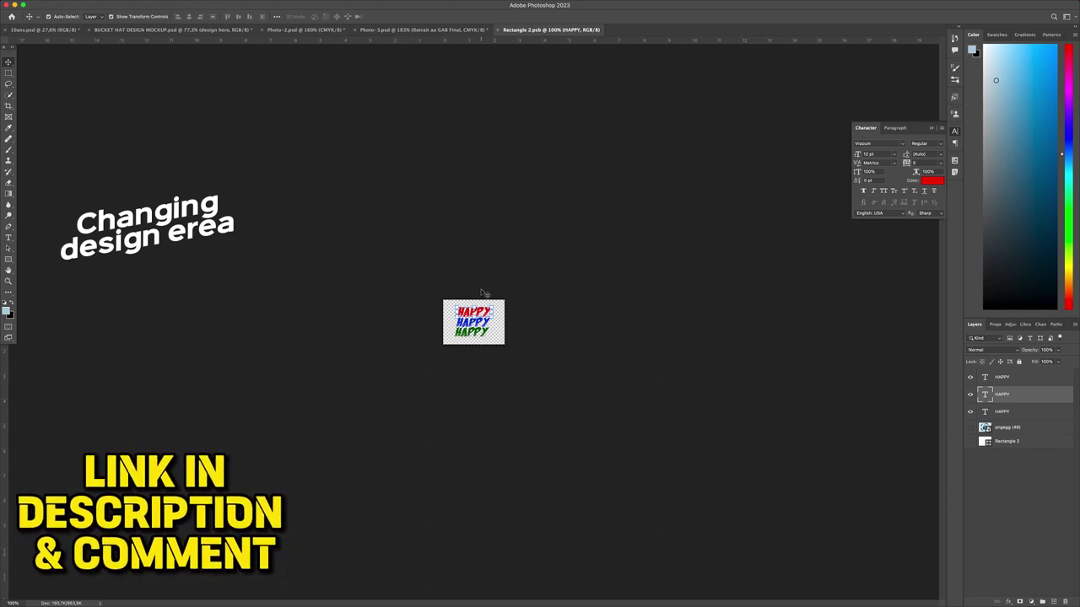
drag(463, 307, 500, 348)
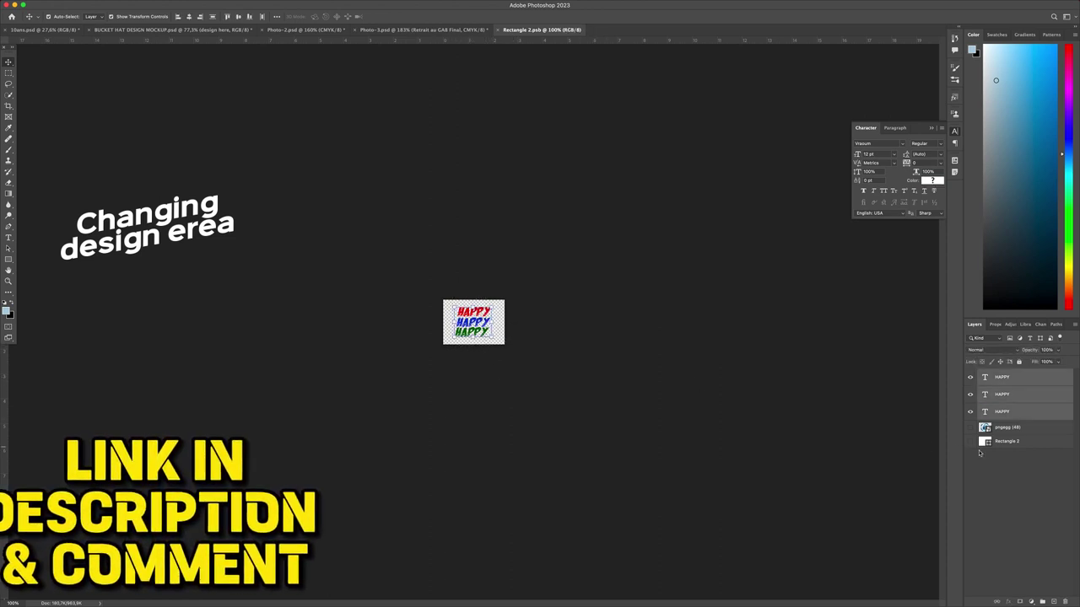
click(1042, 601)
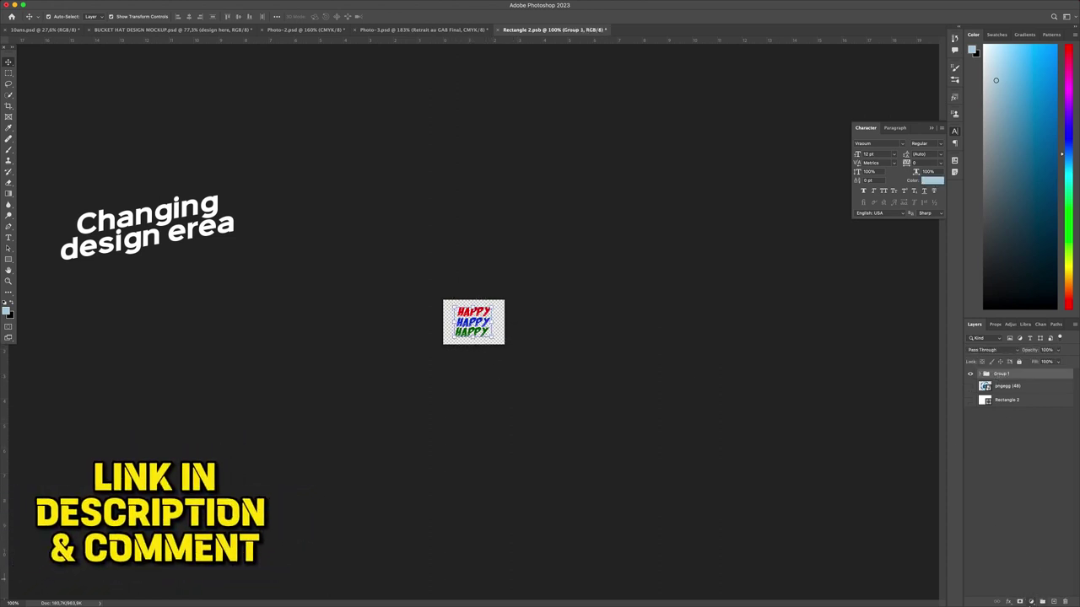
Step: Apply a white Color Overlay with Normal blend mode and 100% opacity to the HAPPY text group
click(1011, 601)
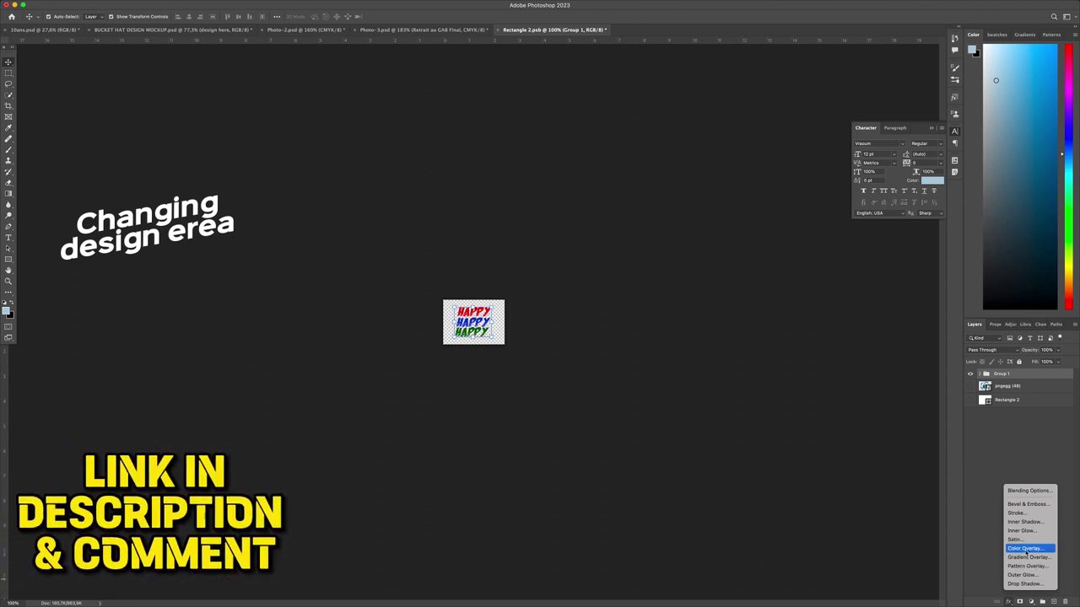
click(1026, 550)
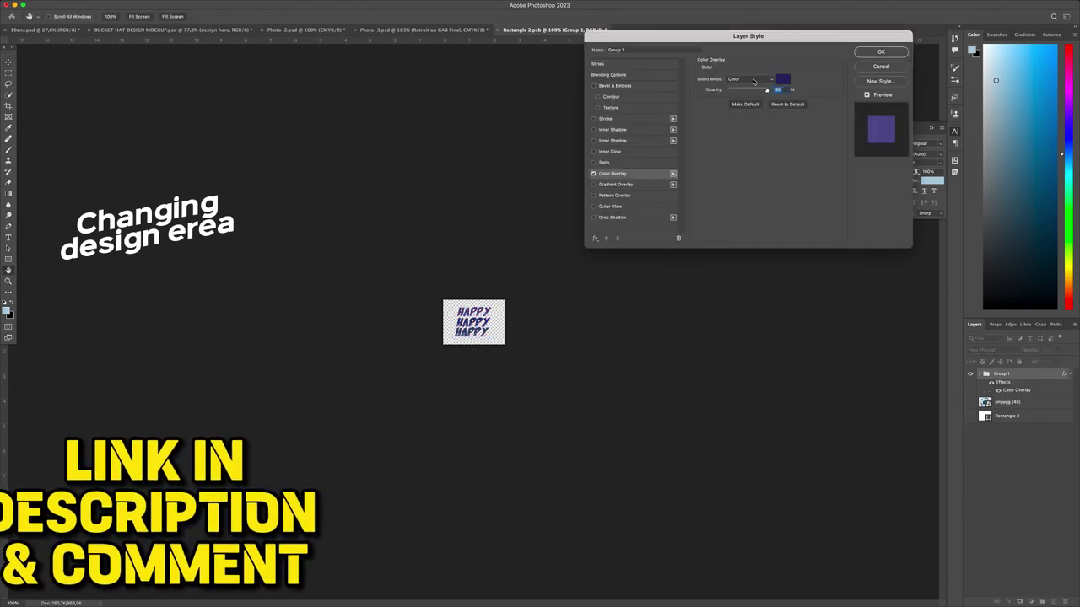
click(753, 80)
click(746, 11)
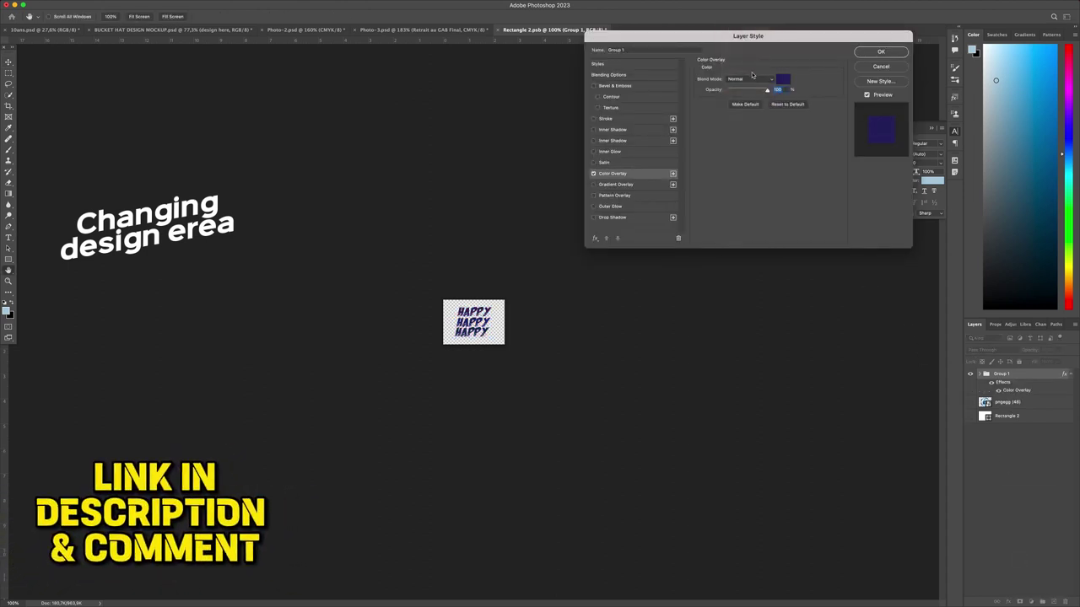
click(784, 80)
drag(506, 405, 489, 367)
click(694, 369)
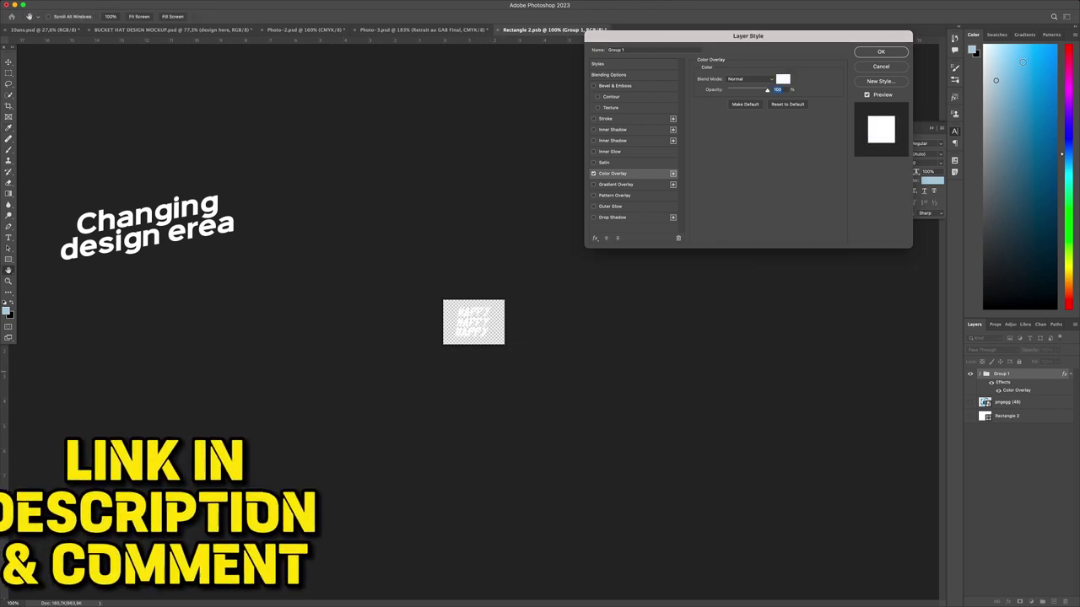
click(889, 54)
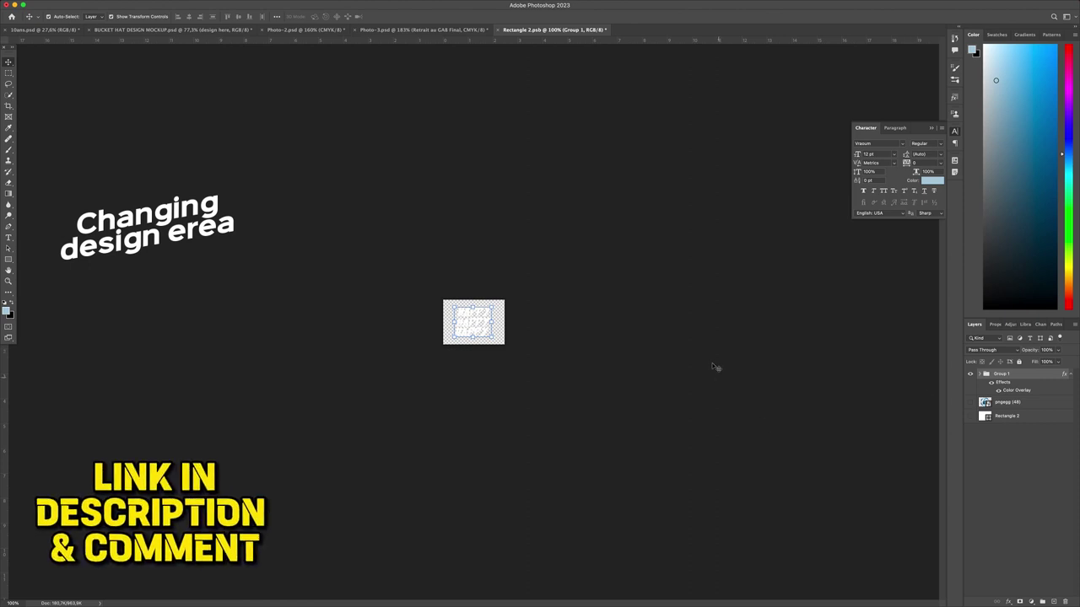
Step: Enlarge the HAPPY text group to about 116% and centre it on the canvas
scroll(453, 379, up, 6)
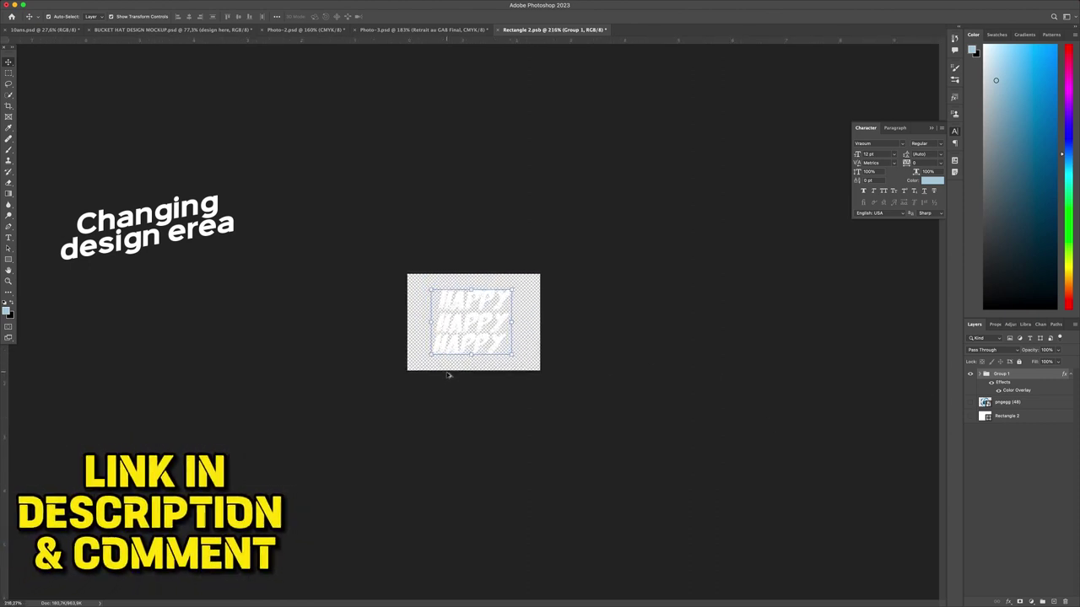
scroll(453, 371, up, 3)
click(470, 385)
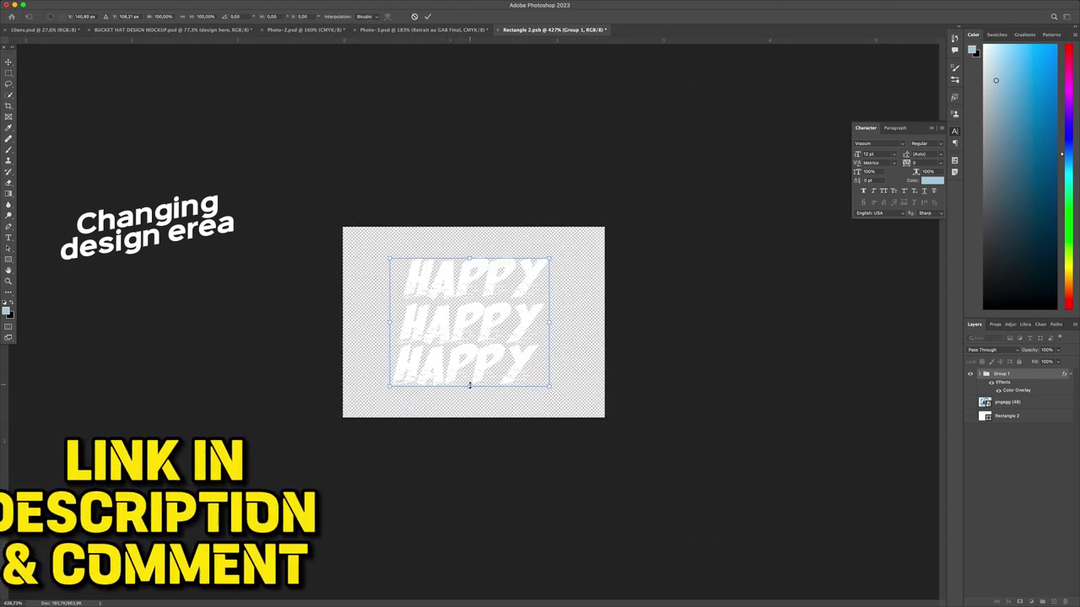
drag(469, 386, 473, 404)
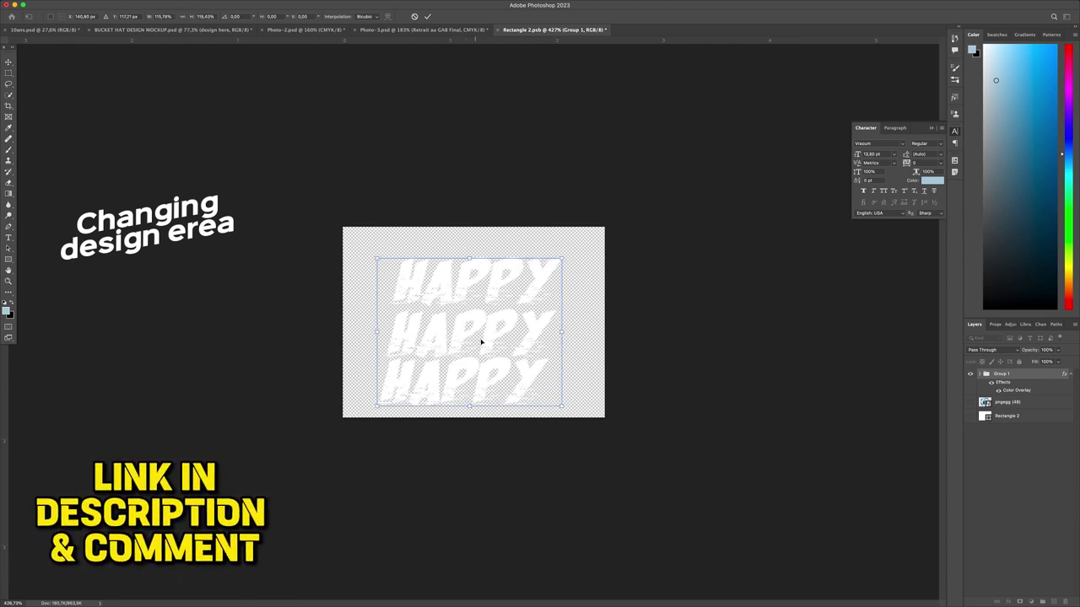
drag(481, 340, 491, 327)
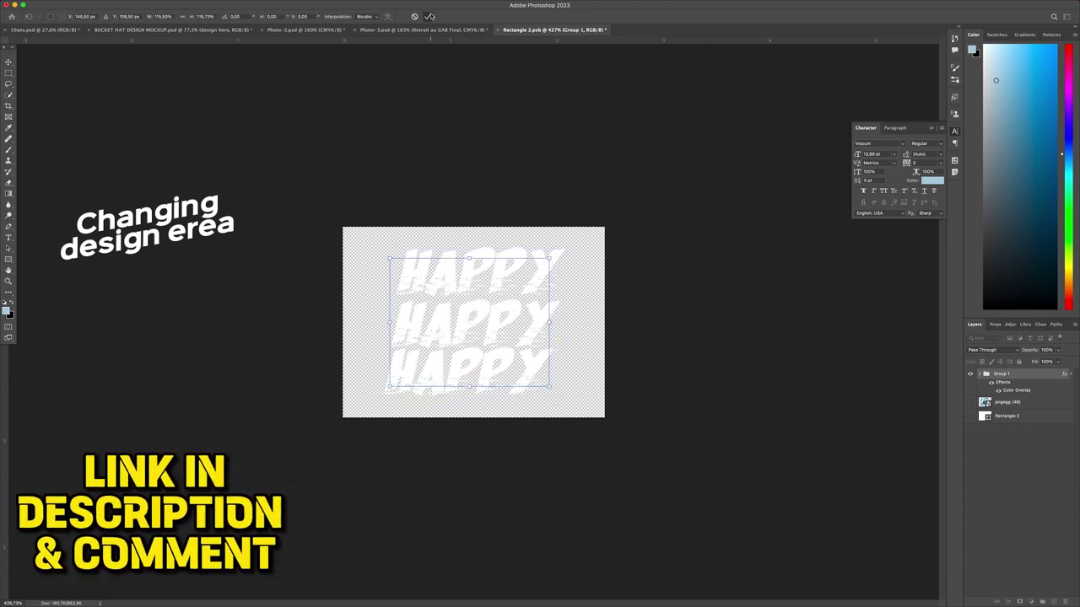
click(427, 16)
Step: Save and close the smart object, and check the updated HAPPY design on the worn hat
key(cmd+s)
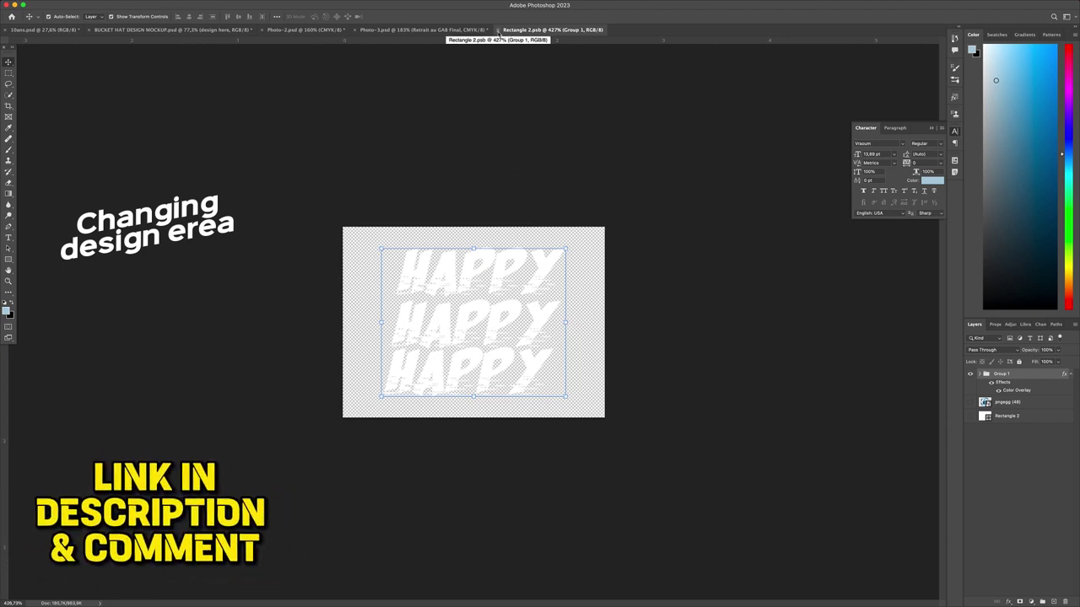
click(498, 30)
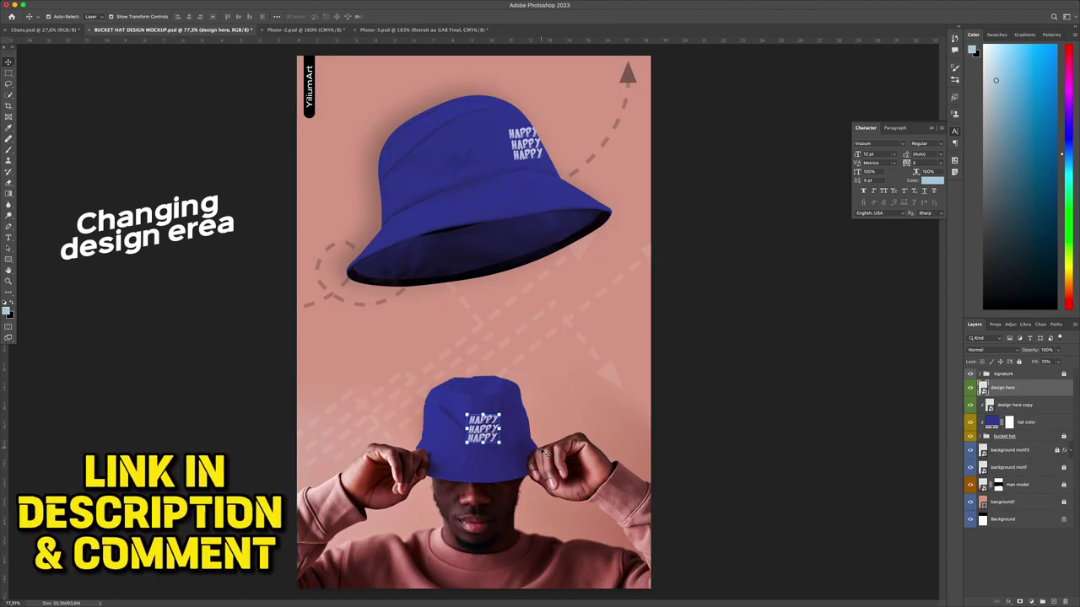
click(783, 462)
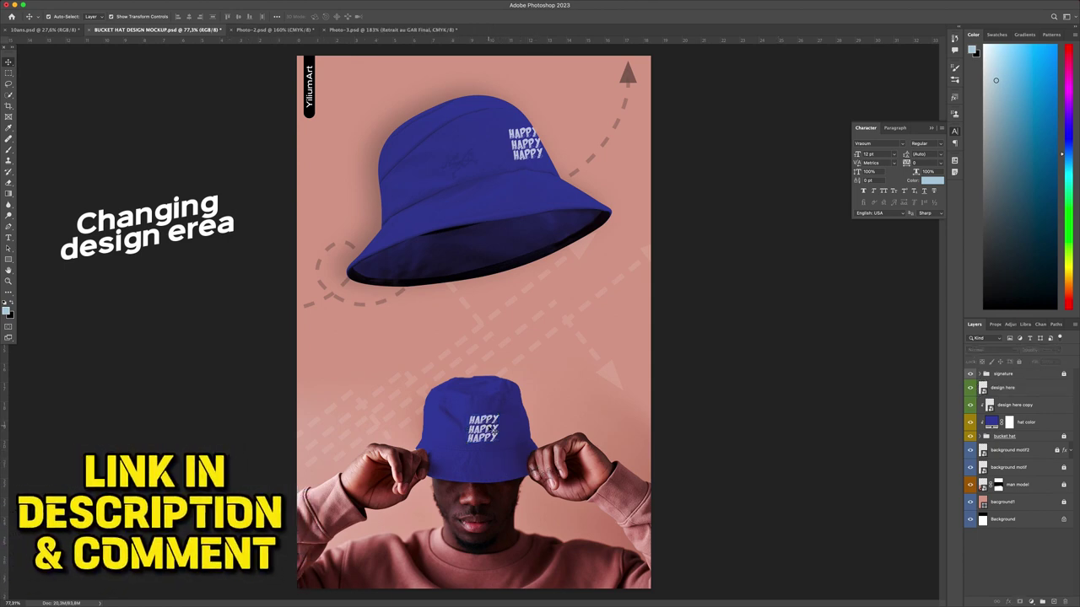
click(494, 430)
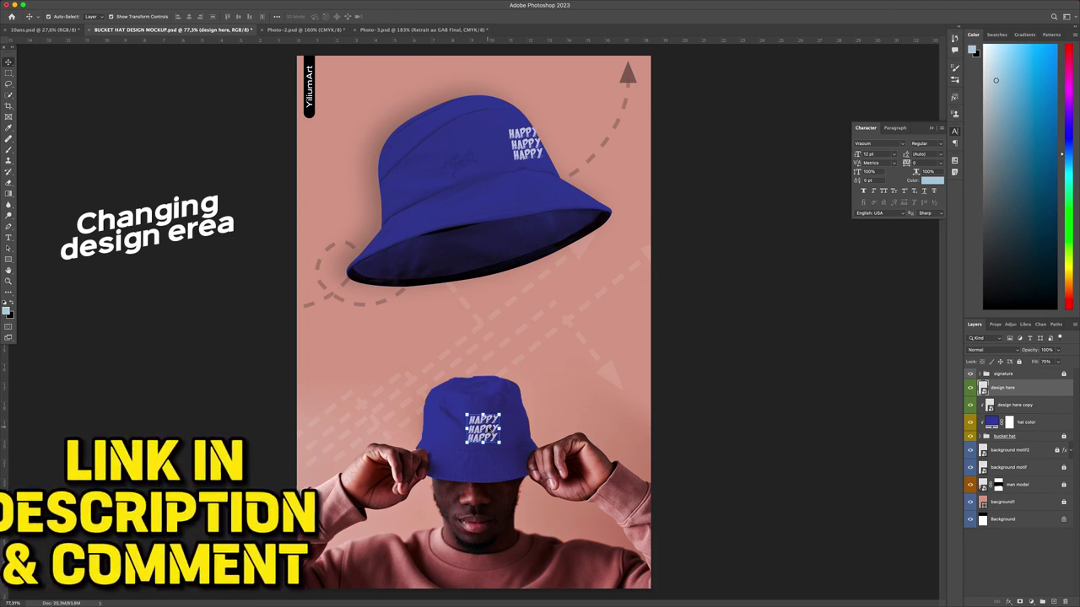
click(730, 453)
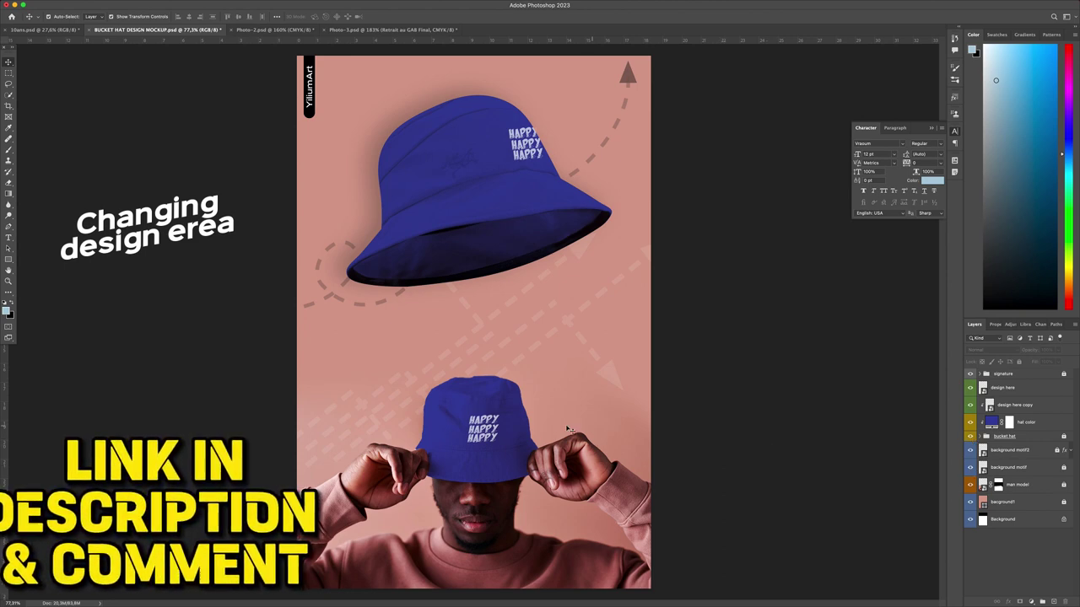
Step: Reopen the design here smart object and hide the HAPPY text group
click(491, 432)
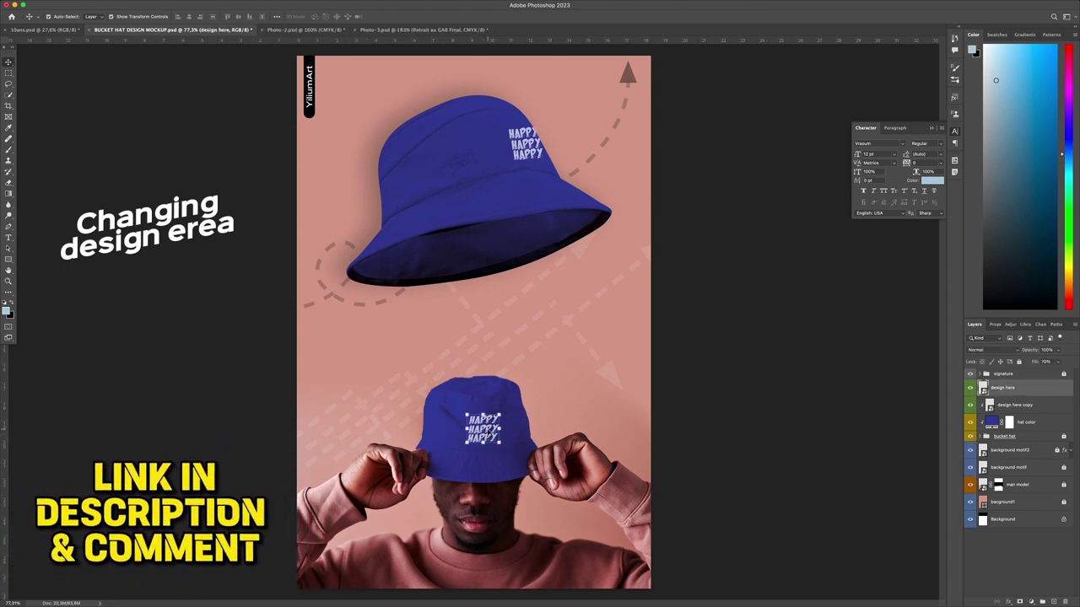
double_click(984, 390)
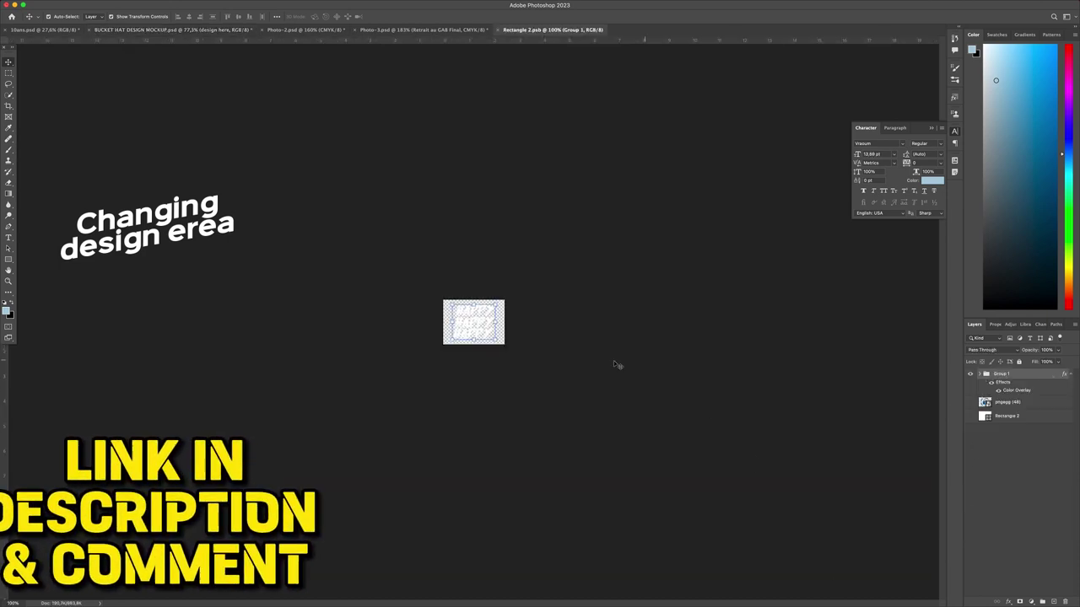
scroll(512, 363, up, 1)
scroll(512, 363, up, 5)
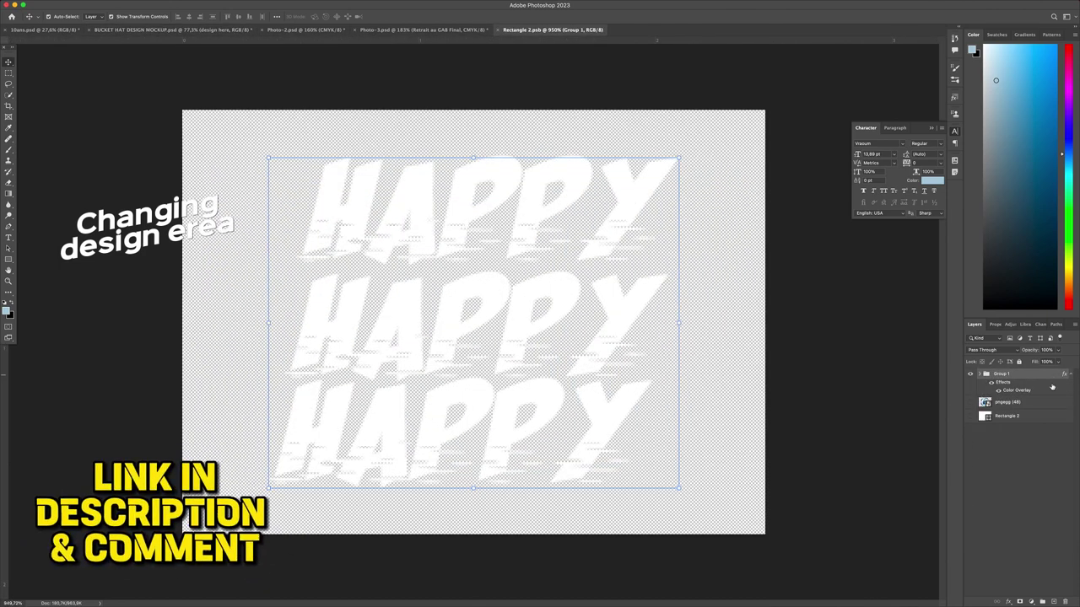
click(970, 374)
Step: Add a white elephant about 35 px in size with the Custom Shape tool, using the Animaux sauvages set
mouse_move(356, 591)
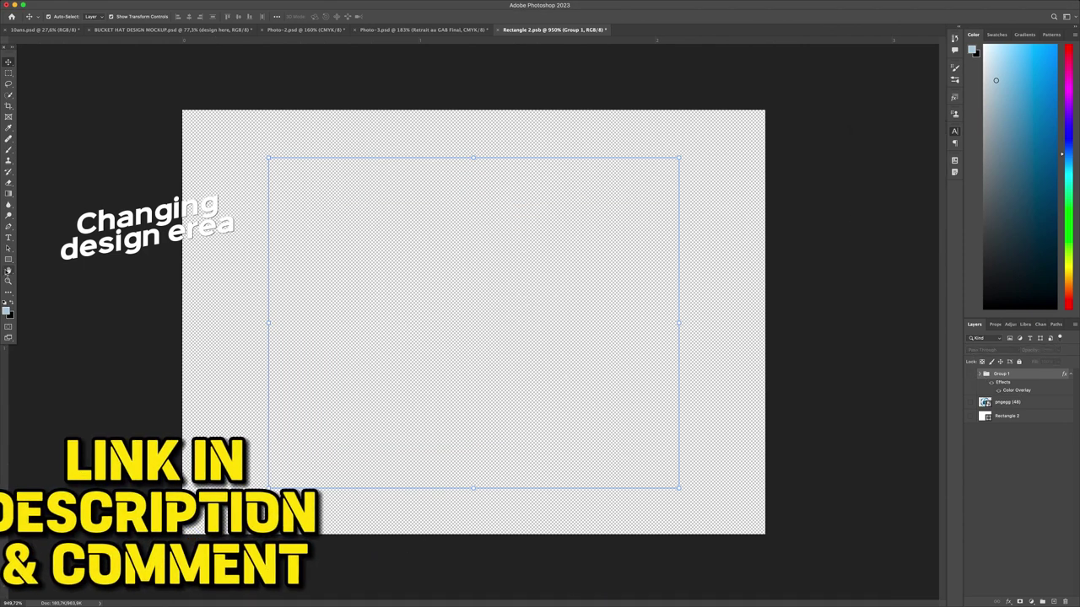
click(9, 259)
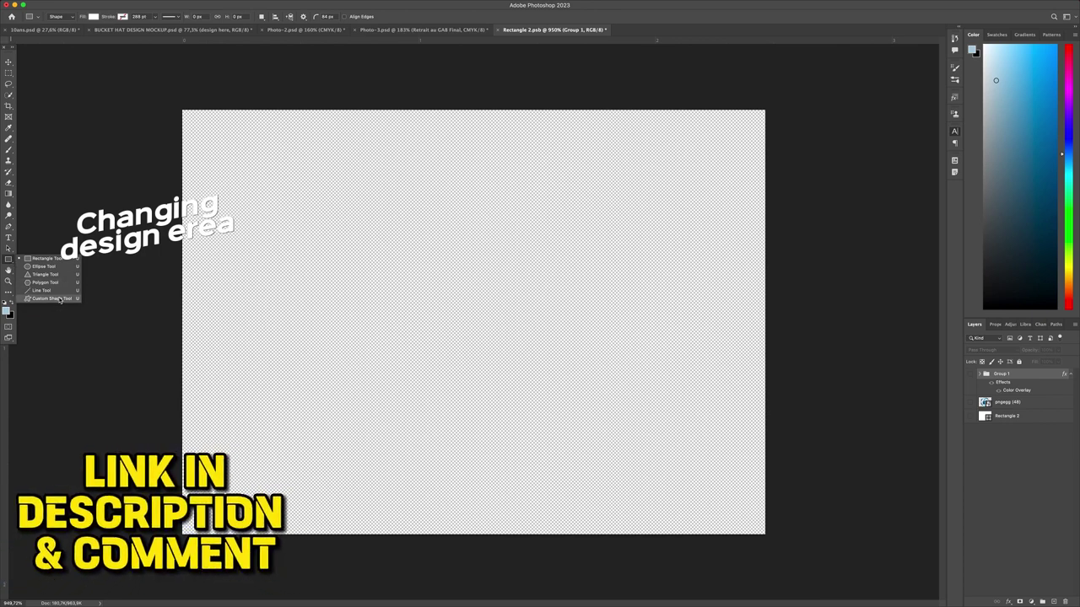
click(61, 298)
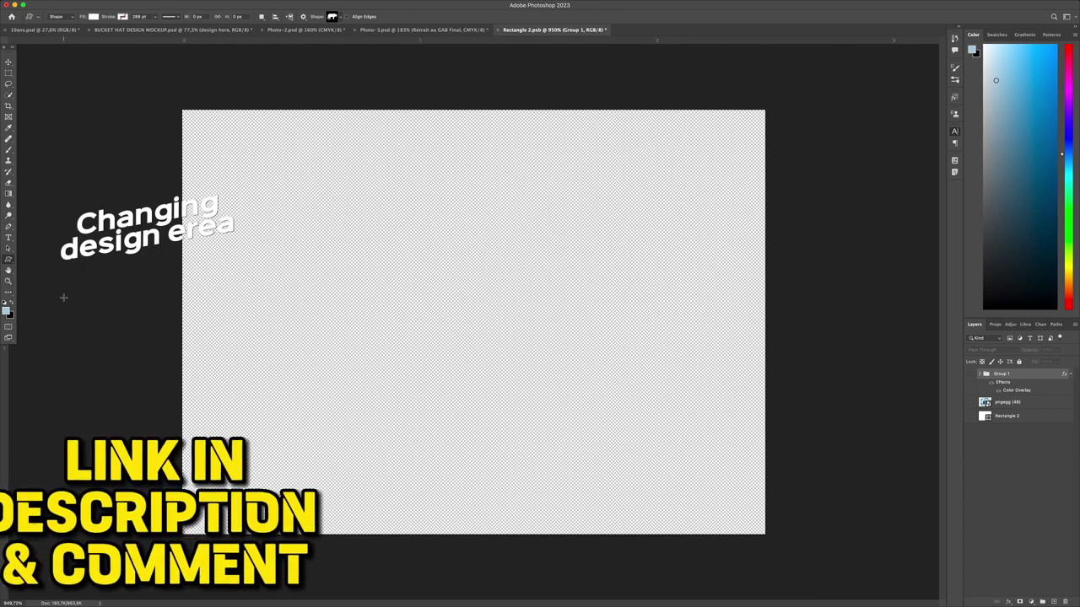
click(338, 19)
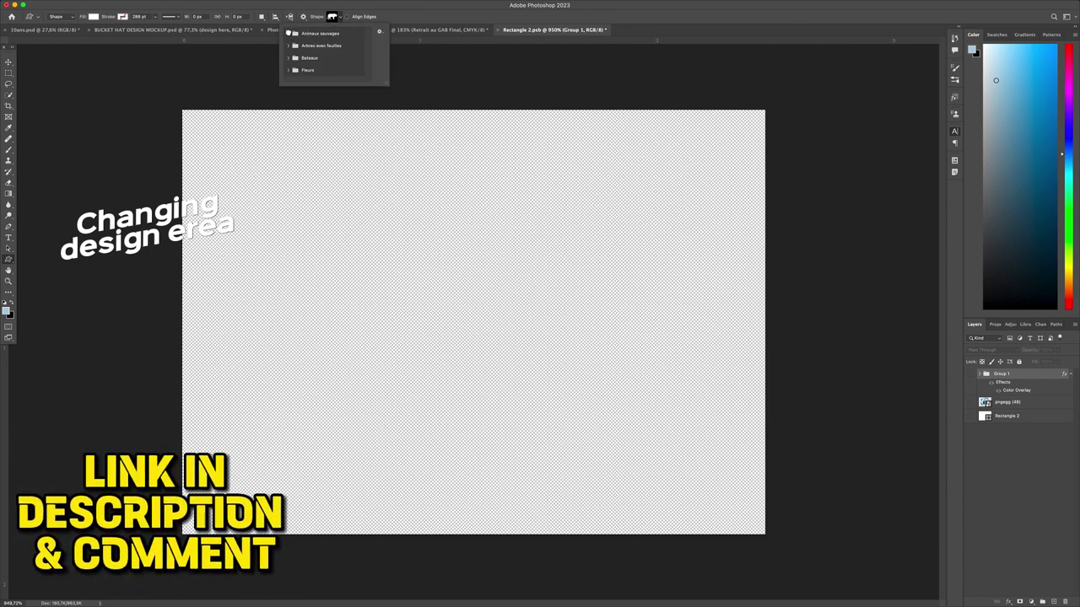
click(289, 34)
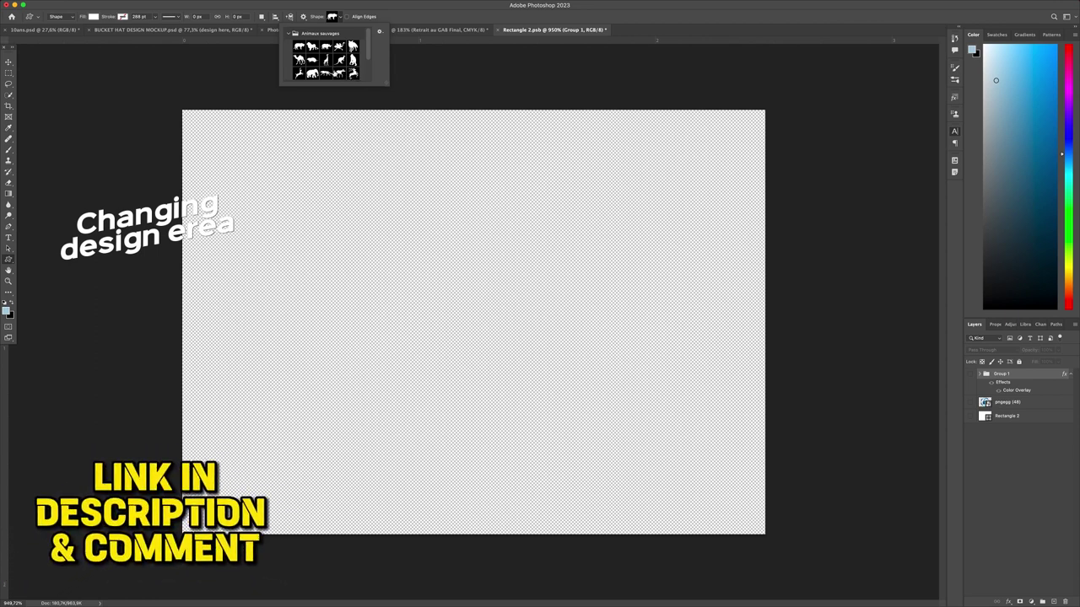
click(299, 60)
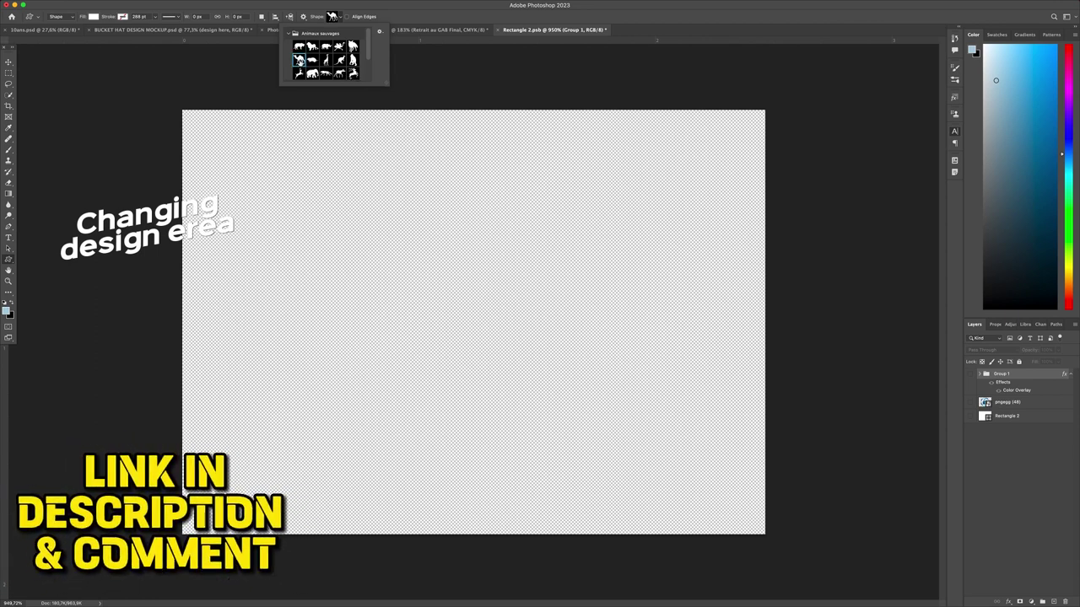
click(313, 74)
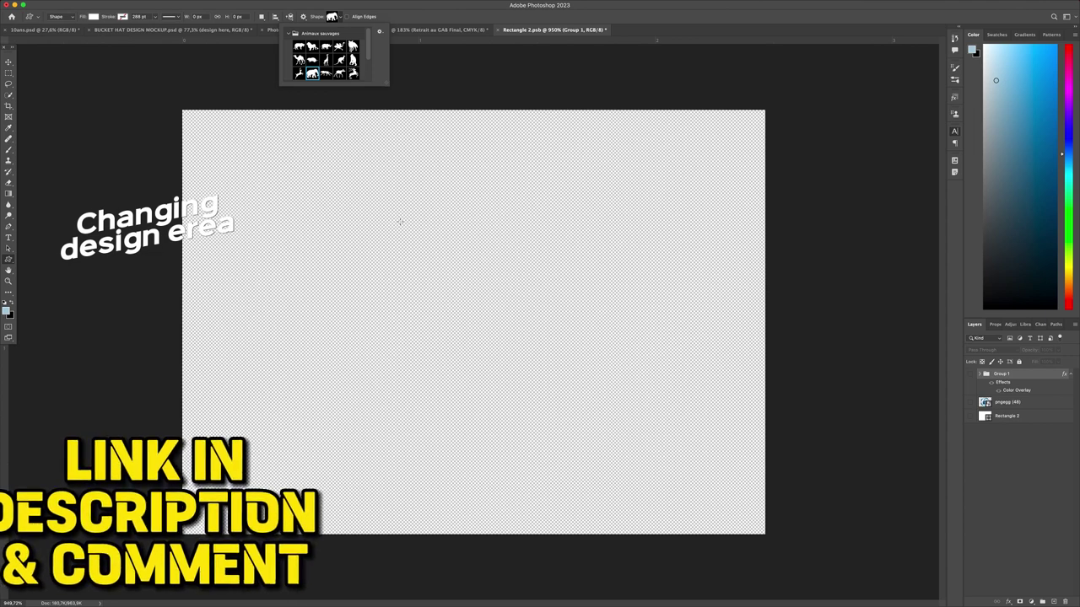
click(462, 281)
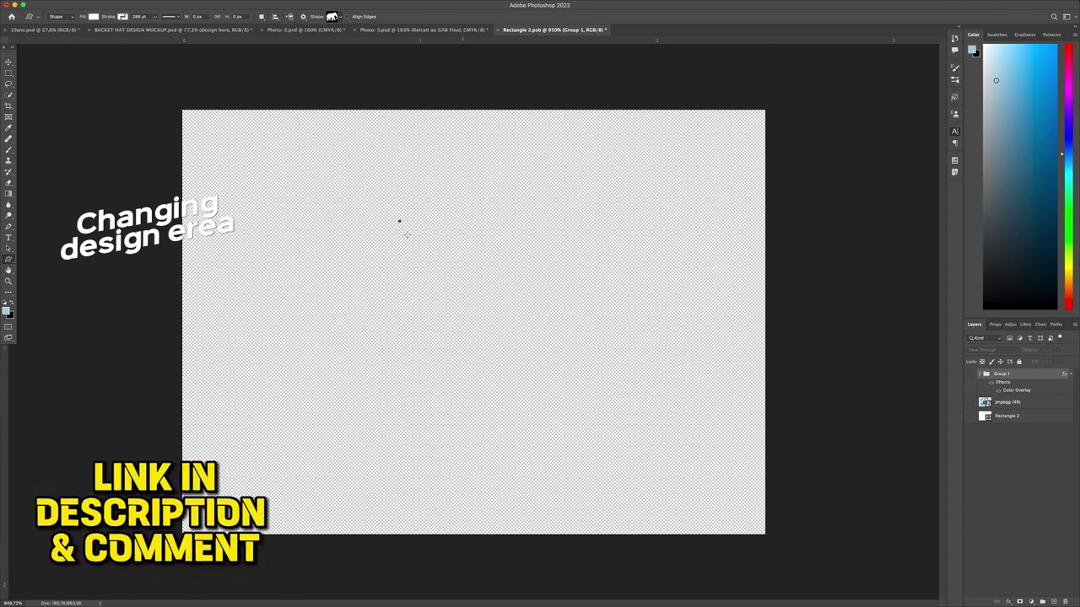
drag(399, 221, 469, 291)
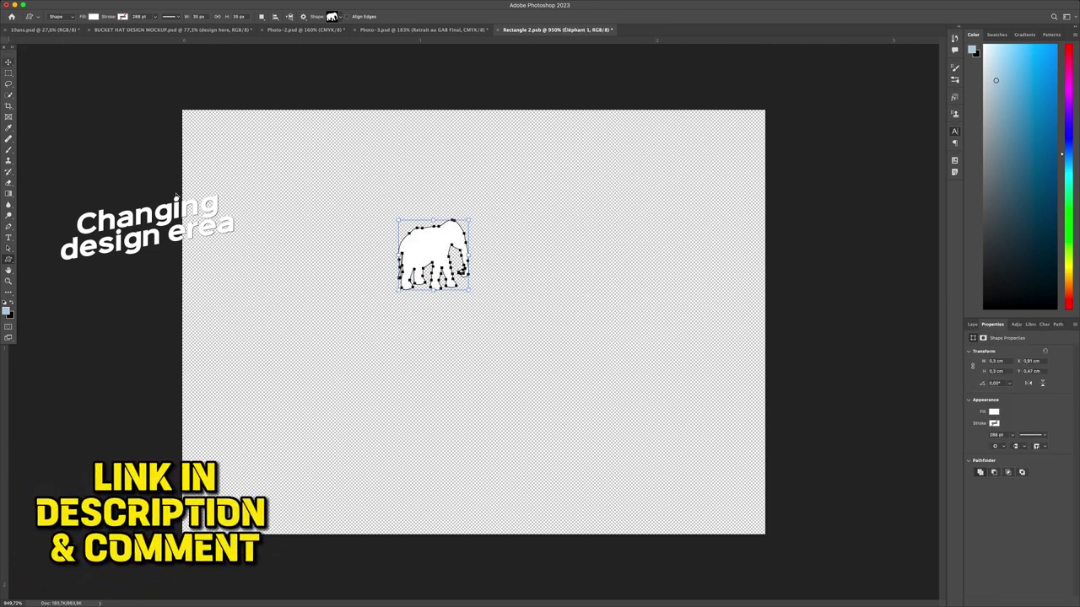
Step: Enlarge the elephant to about 1.2 × 1.2 cm and move it towards the middle of the canvas
key(v)
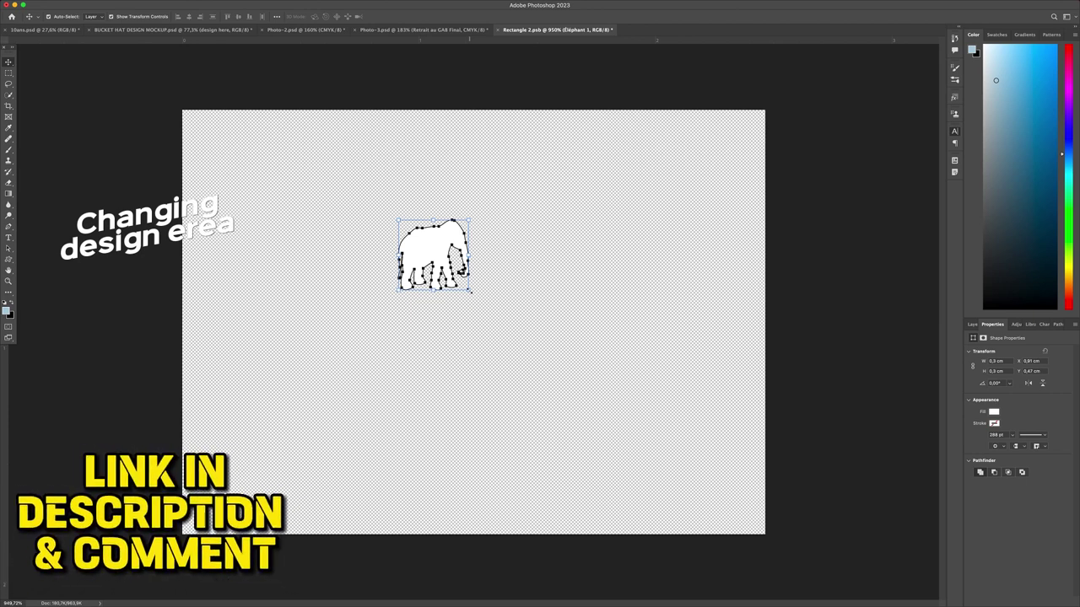
key(super+t)
drag(469, 291, 683, 511)
drag(513, 319, 455, 267)
key(Return)
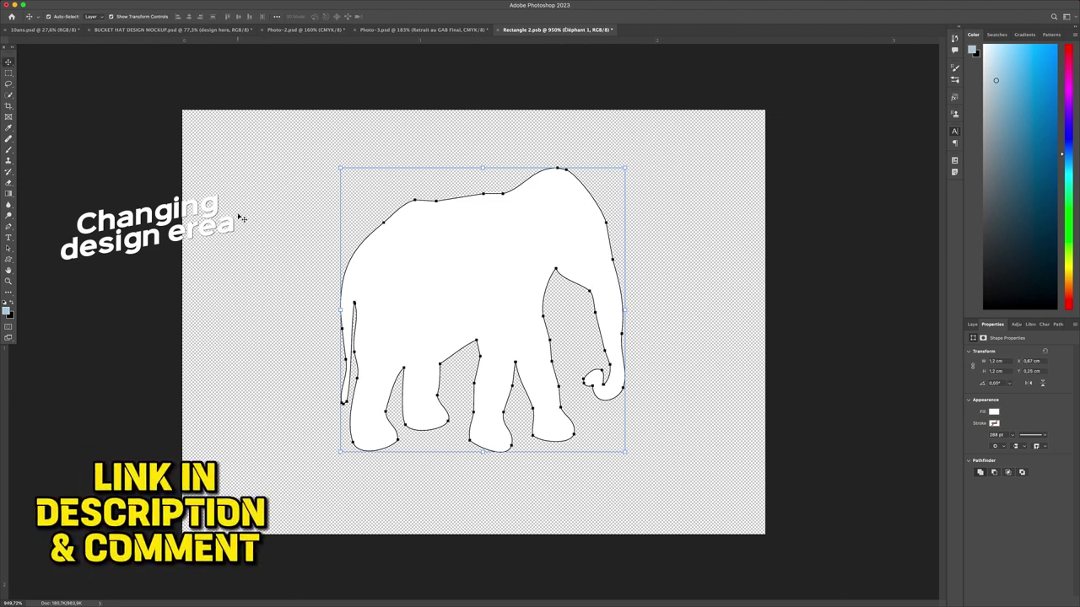
Step: Reposition the elephant at the centre of the canvas
drag(430, 277, 431, 260)
click(586, 478)
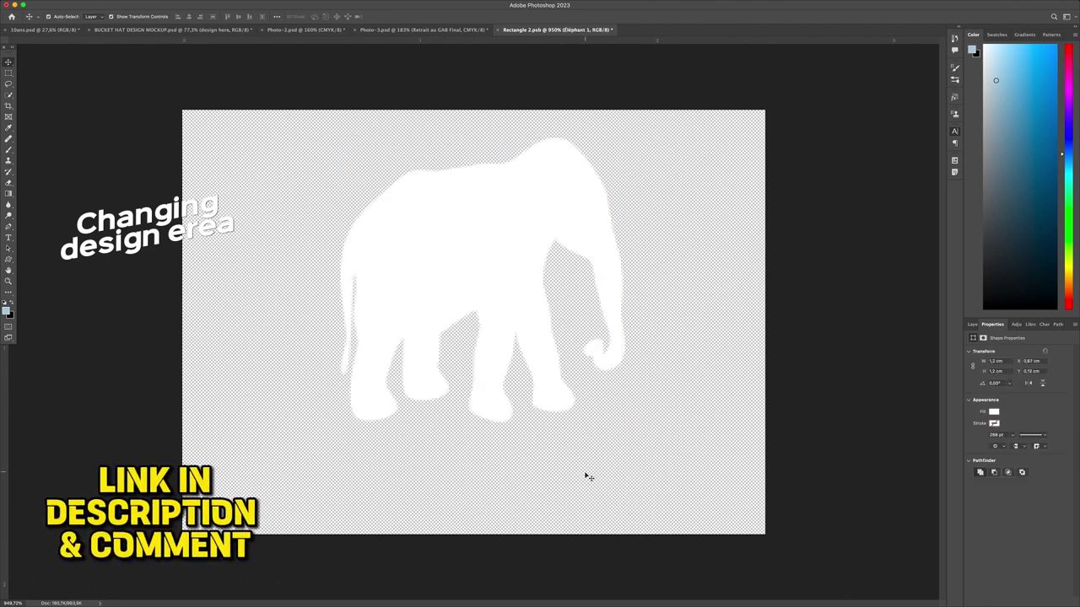
click(524, 268)
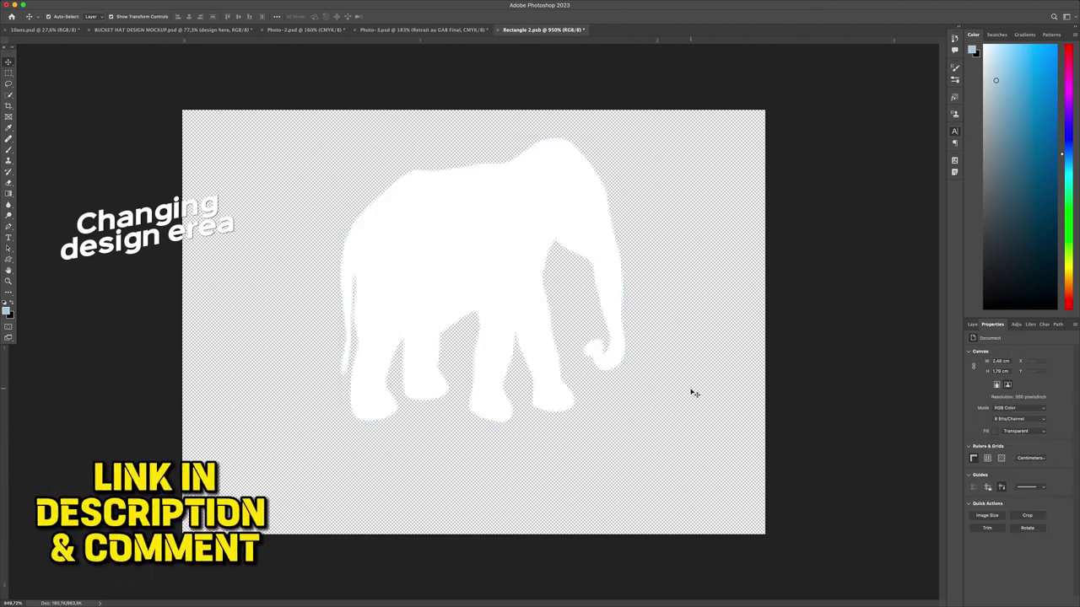
drag(489, 241, 463, 287)
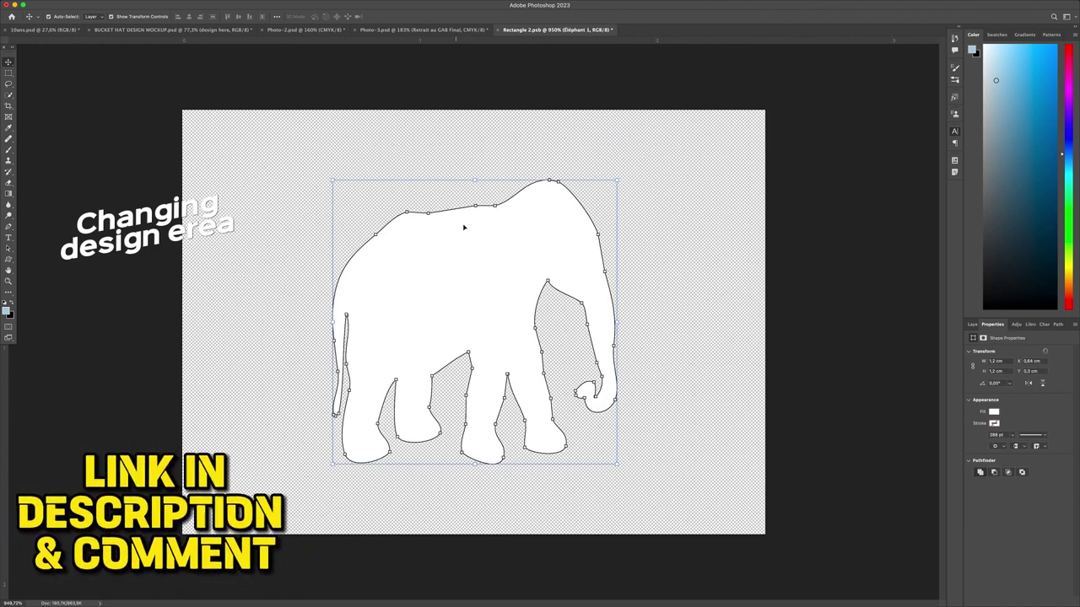
Step: Scale the elephant to about 111% and centre it again on the canvas
key(super+t)
drag(474, 181, 472, 158)
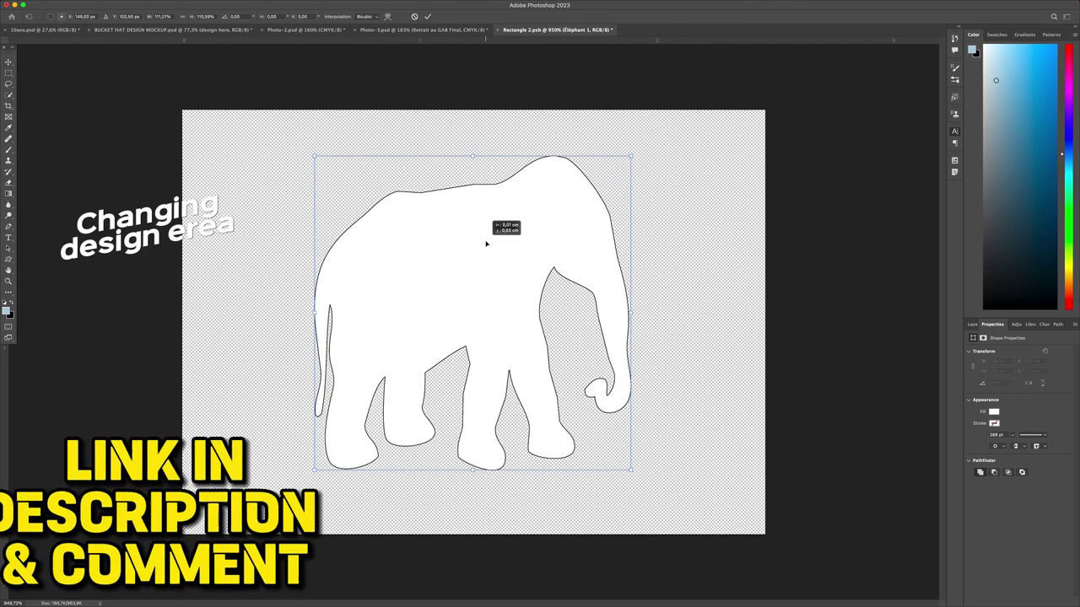
mouse_move(484, 297)
mouse_down()
mouse_move(465, 298)
mouse_move(486, 298)
mouse_move(486, 313)
mouse_move(486, 294)
mouse_move(484, 313)
mouse_up()
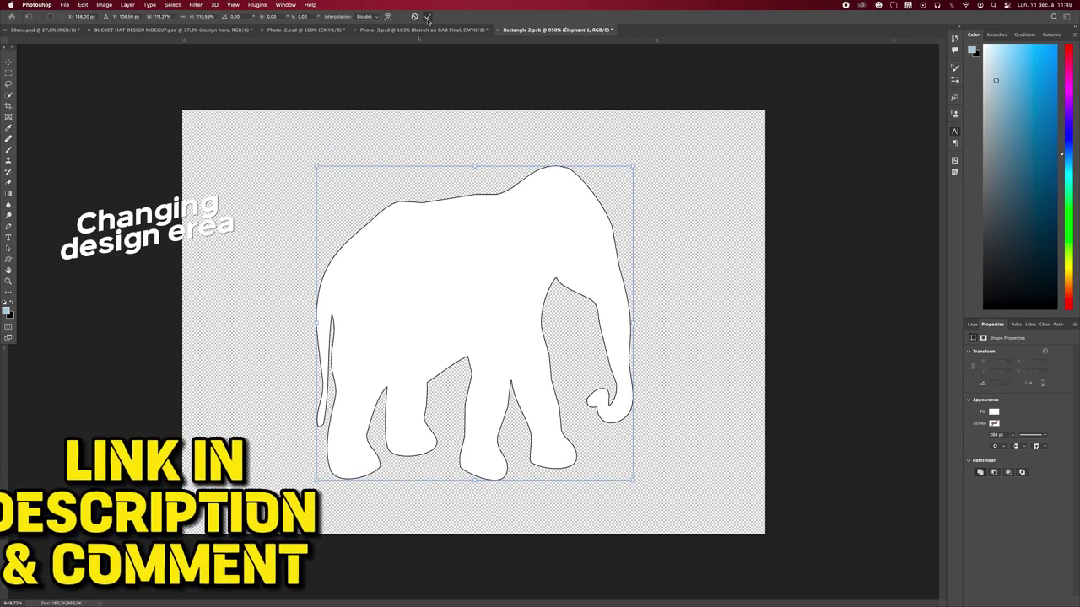
click(427, 17)
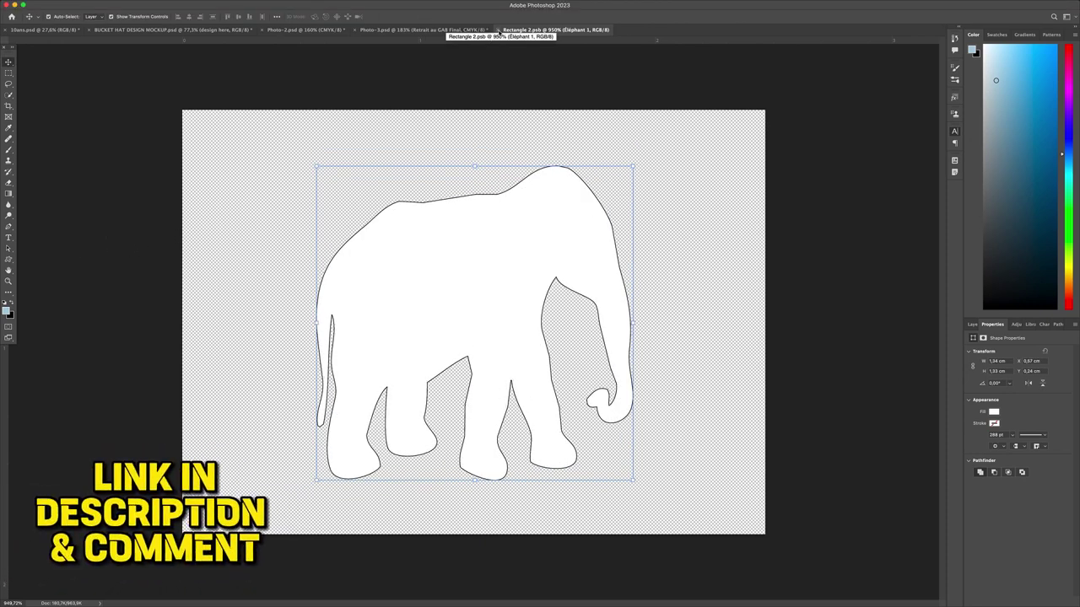
Step: Save and close the smart object and display the layers of the bucket hat mockup
key(cmd+s)
click(499, 31)
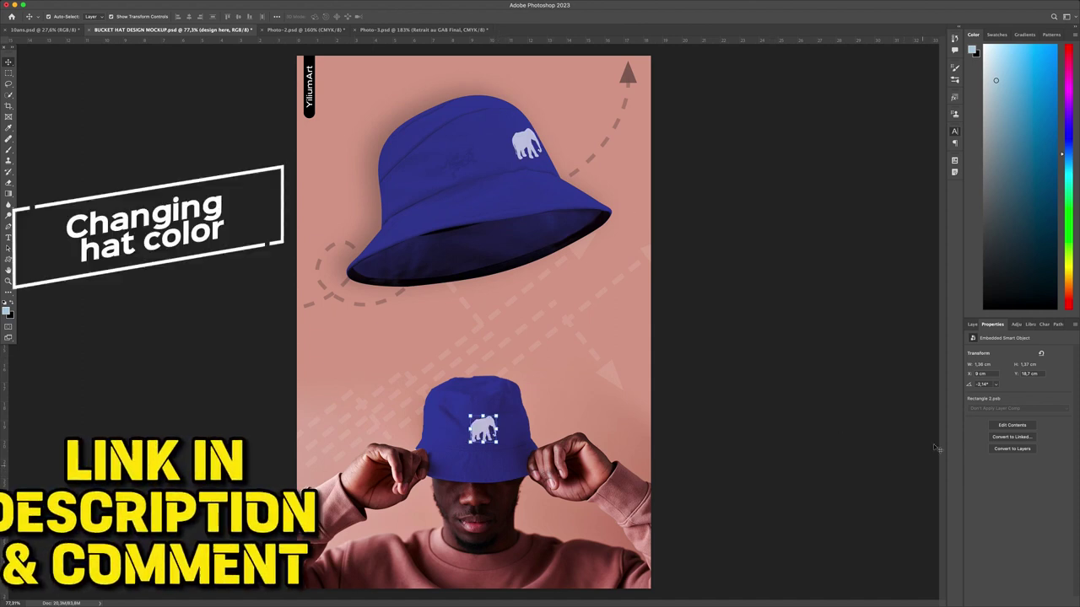
click(972, 325)
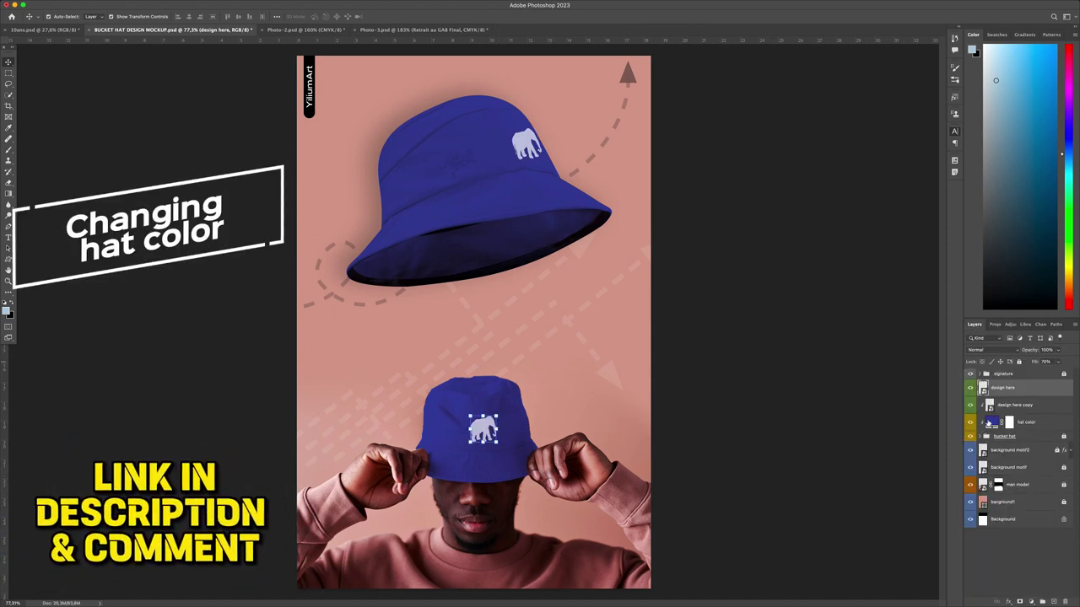
Step: Open the hat color fill layer's colour and preview near-black, magenta and khaki #c1b075 on the hats
click(993, 423)
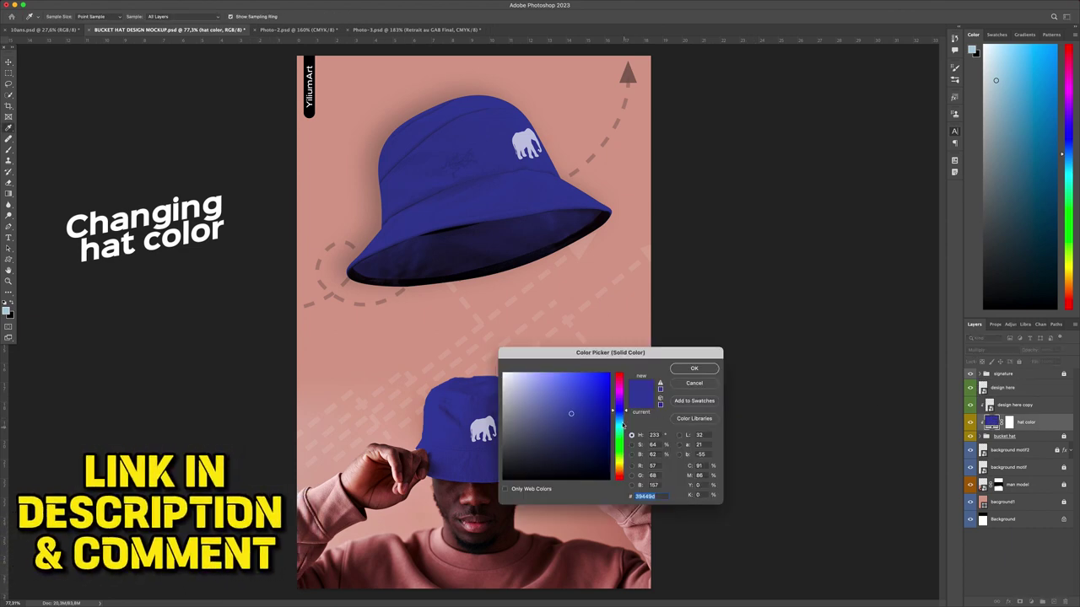
drag(618, 390, 617, 379)
drag(608, 385, 507, 455)
drag(543, 347, 729, 242)
click(712, 359)
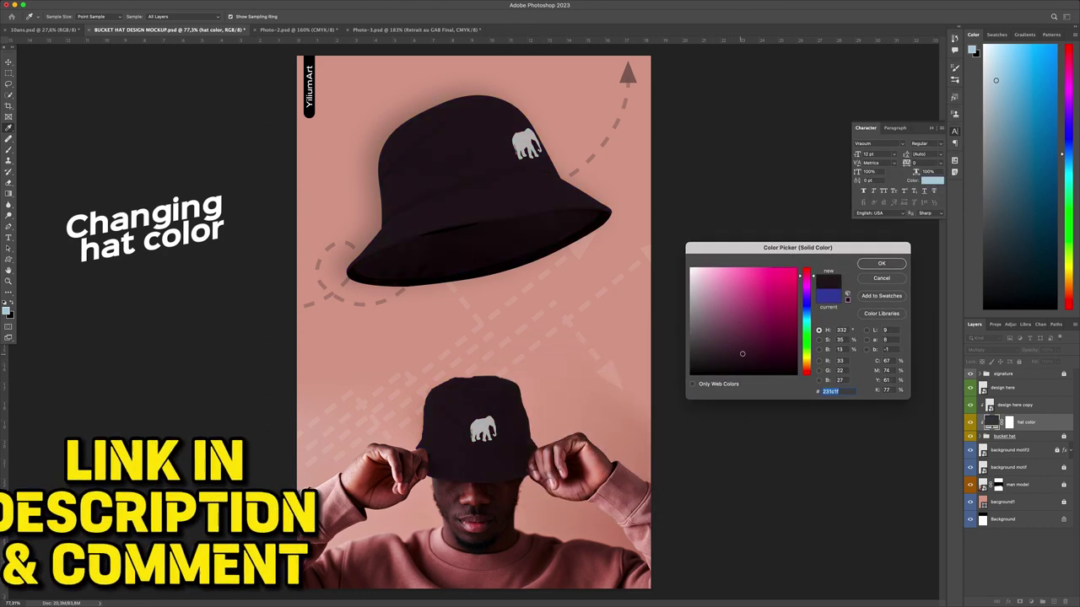
drag(748, 341, 731, 294)
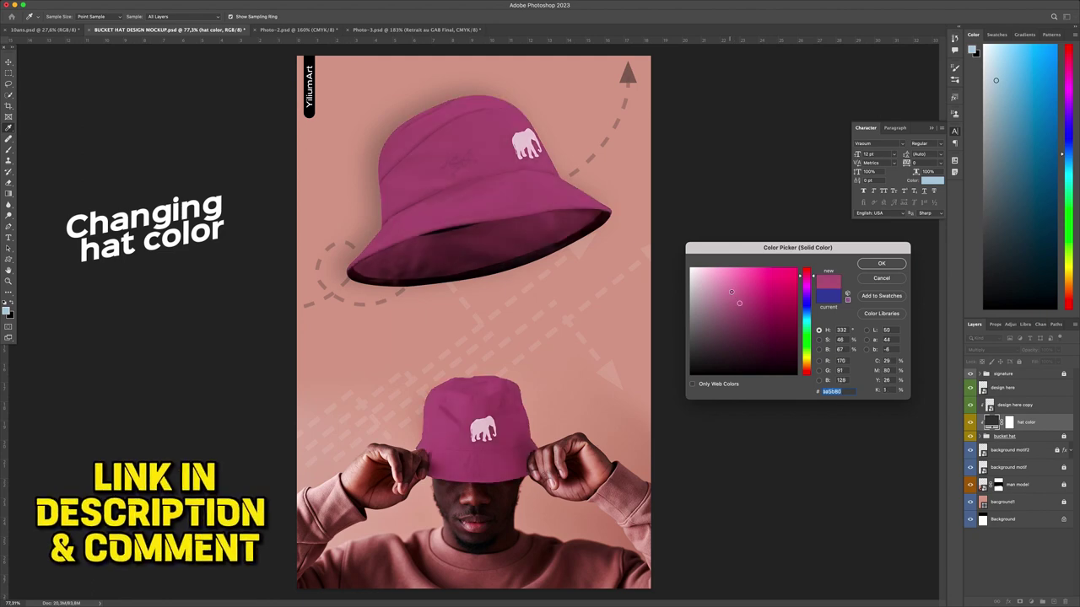
drag(814, 350, 812, 361)
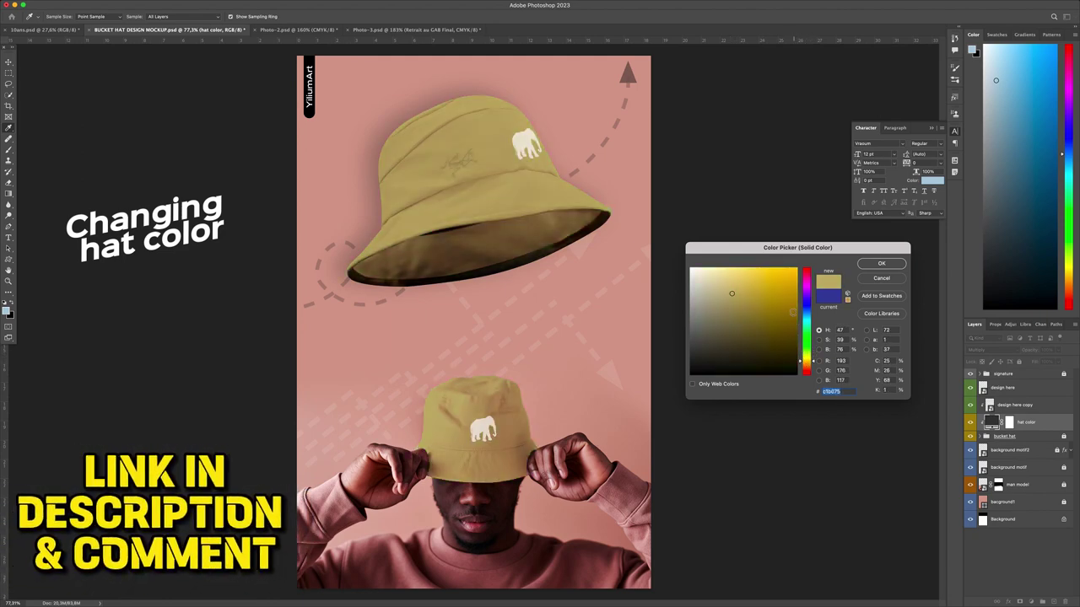
Step: Set the hat color fill layer to green #46a444
click(779, 291)
drag(780, 290, 741, 314)
click(806, 307)
mouse_move(809, 352)
mouse_down()
mouse_move(806, 364)
mouse_move(806, 341)
mouse_up()
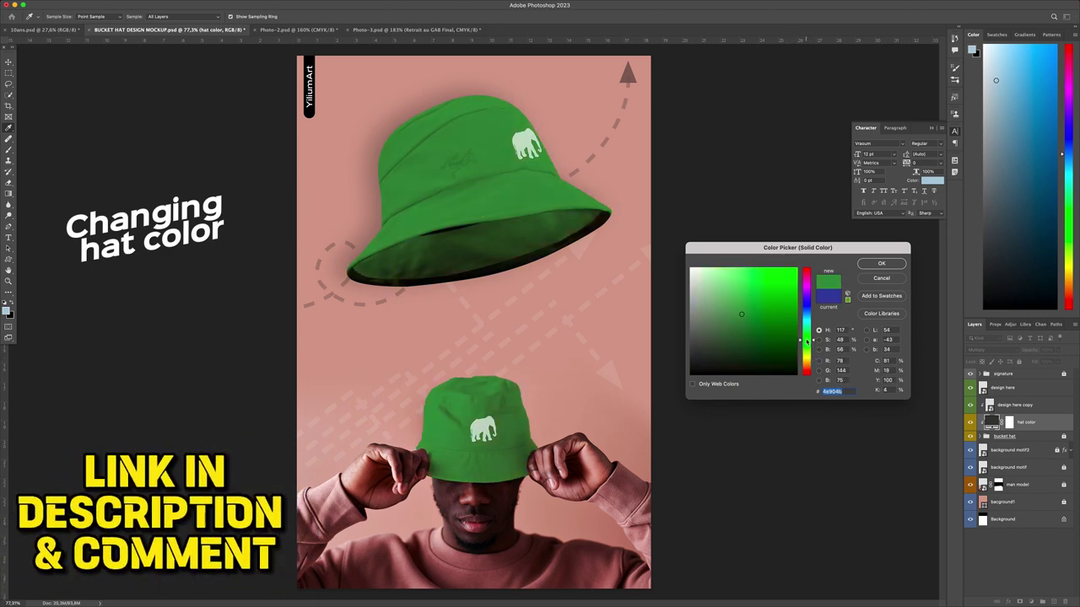
mouse_move(746, 291)
mouse_down()
mouse_move(756, 291)
mouse_move(742, 322)
mouse_move(766, 318)
mouse_move(759, 305)
mouse_up()
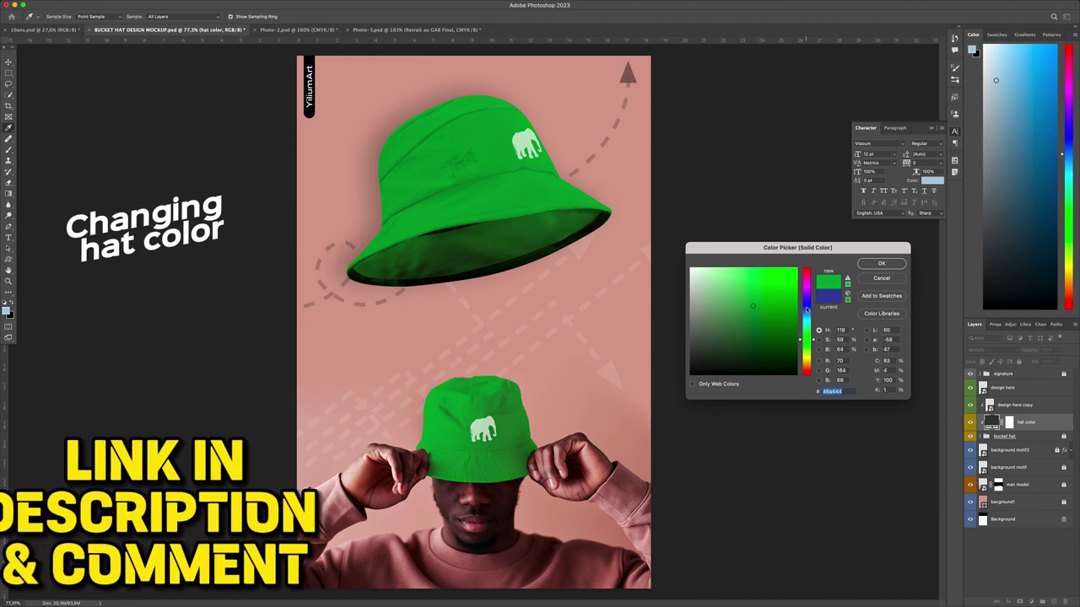
click(879, 265)
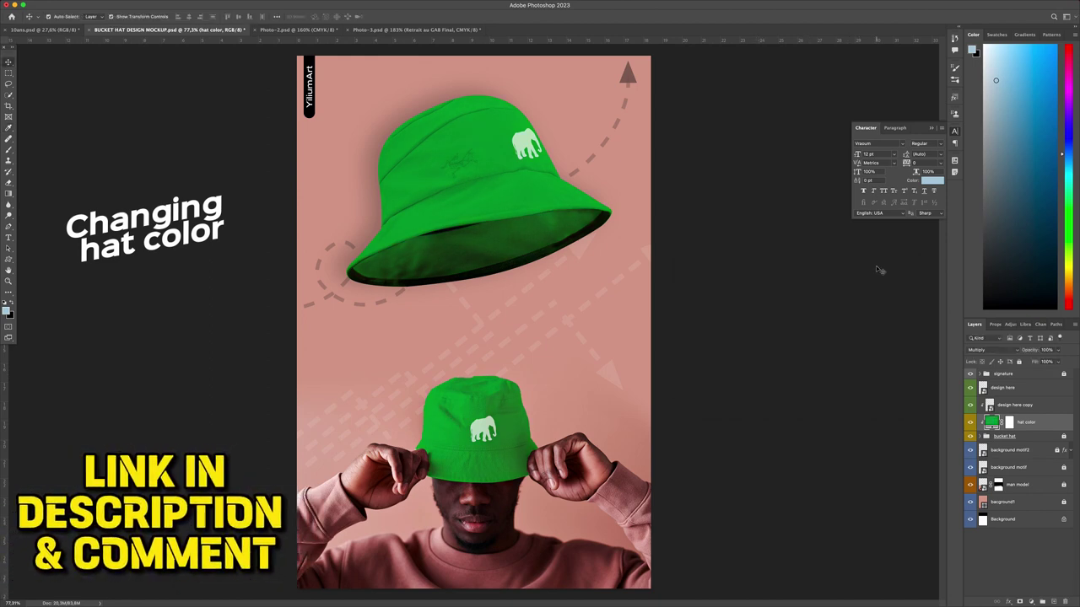
Step: Change the hat color fill layer to dark blue and save the mockup
double_click(992, 423)
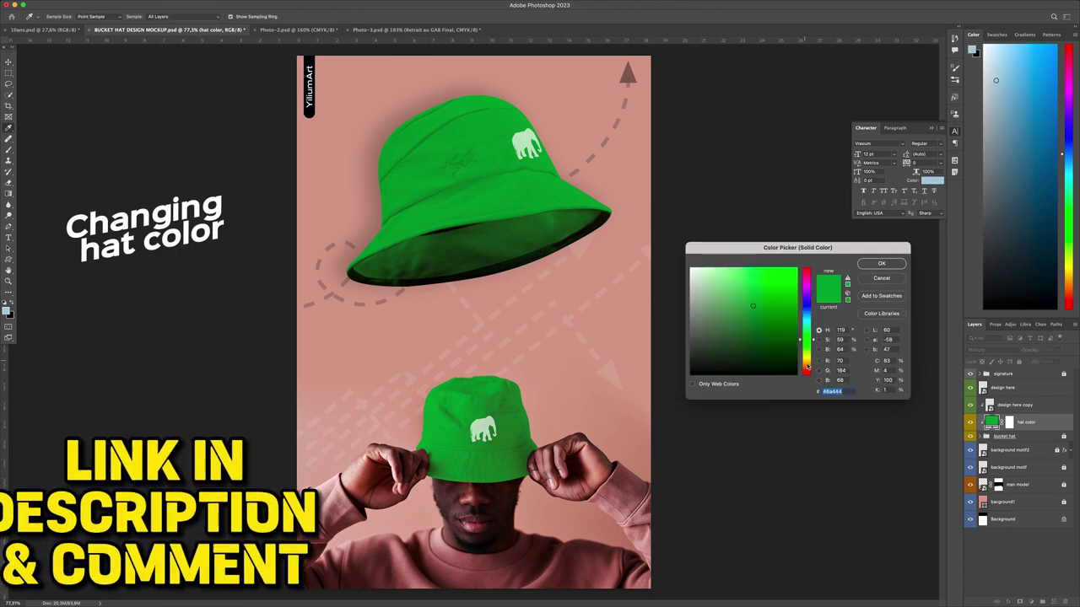
drag(807, 366, 771, 320)
click(879, 264)
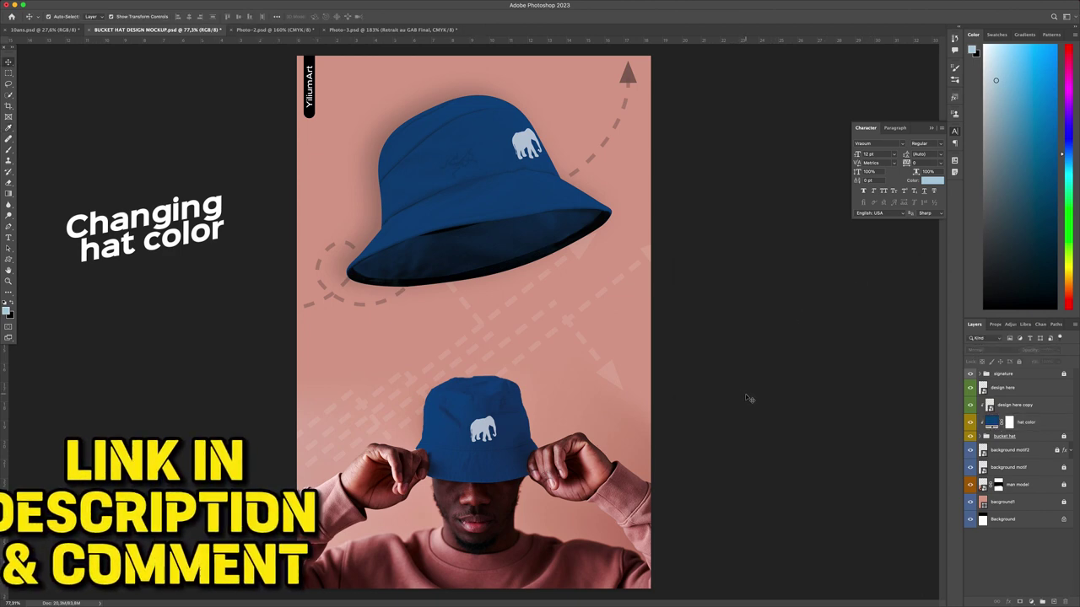
key(super+s)
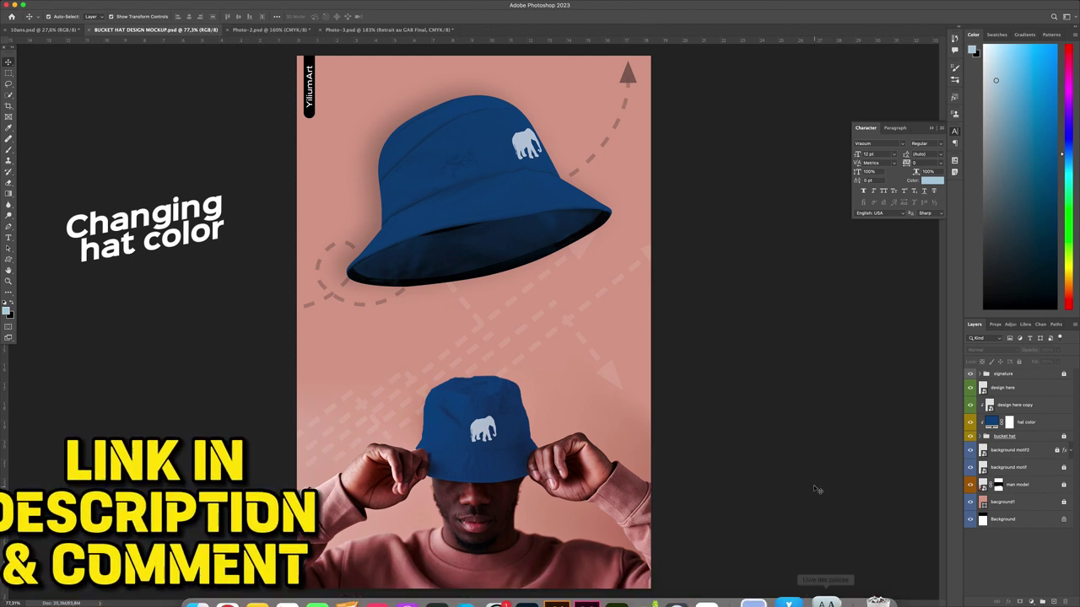
mouse_move(765, 3)
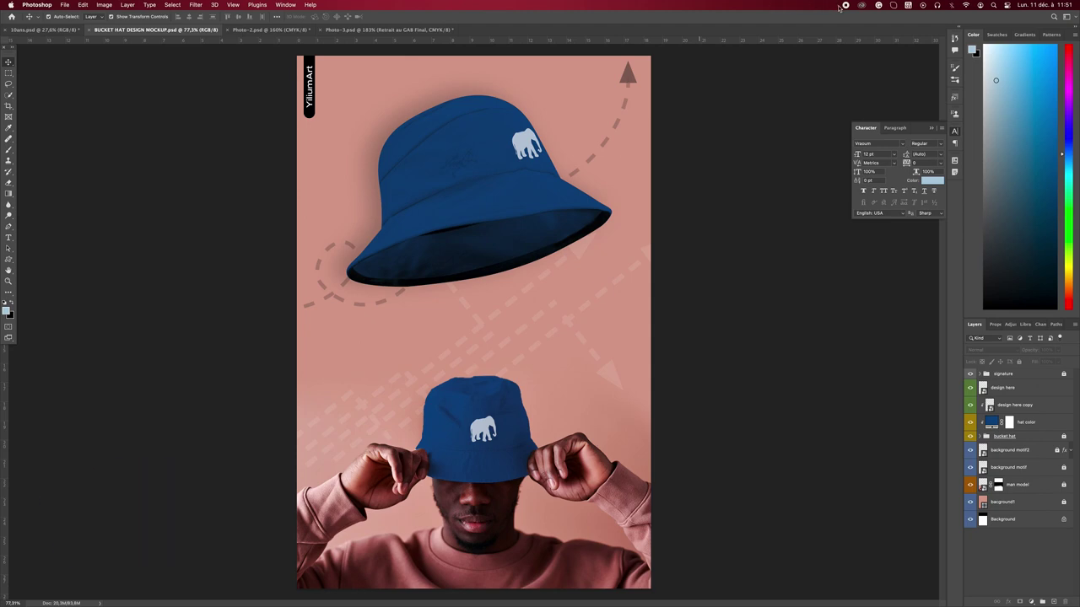